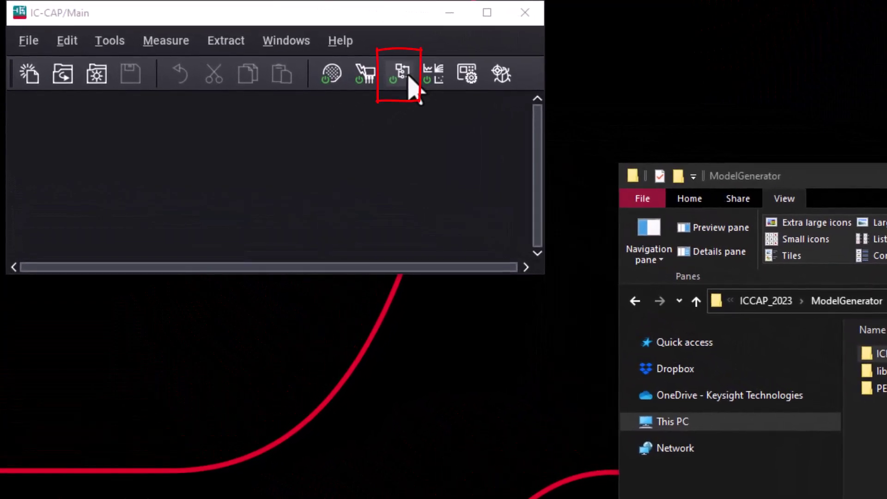
Launch Model Generator and browse Explorer to the ICMG\examples folder.
{"action": "left_click", "coordinate": [409, 76]}
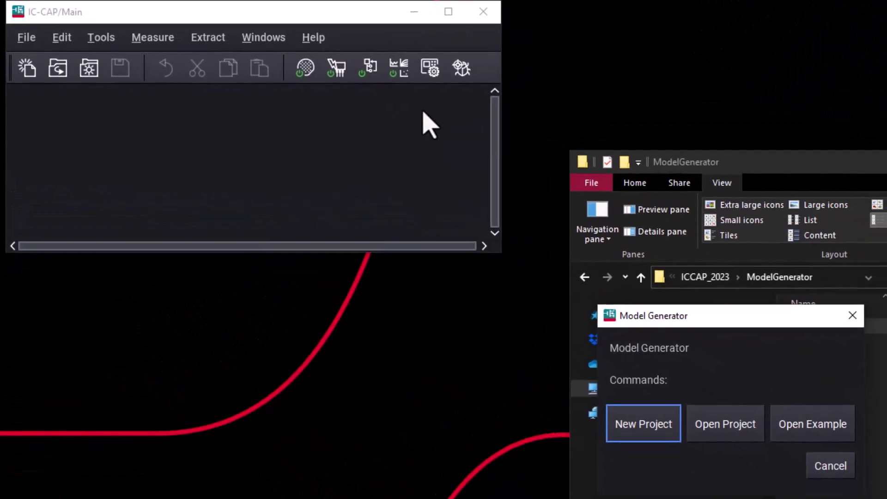
{"action": "left_click_drag", "start_coordinate": [586, 275], "coordinate": [236, 206]}
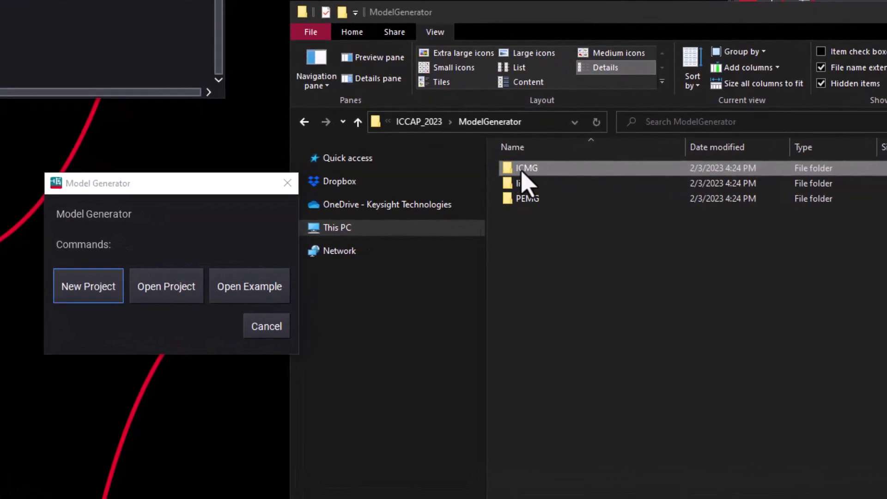
{"action": "double_click", "coordinate": [524, 174]}
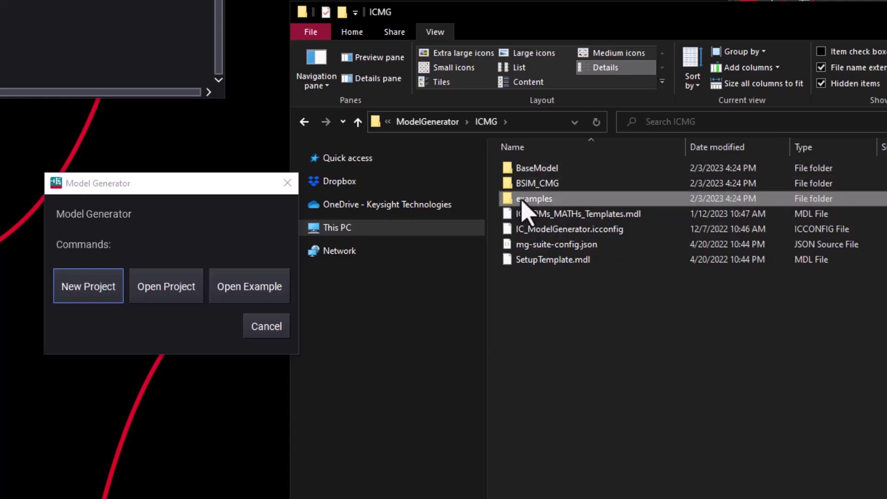
{"action": "double_click", "coordinate": [525, 199]}
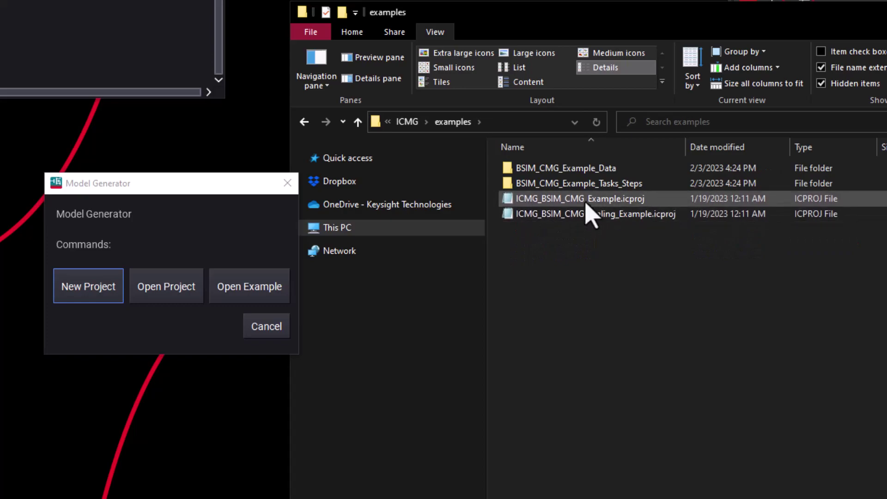
{"action": "left_click", "coordinate": [251, 185]}
Open Example and pick ICMG_BSIM_CMG_Scaling_Example.icproj from the examples folder.
{"action": "left_click", "coordinate": [256, 284]}
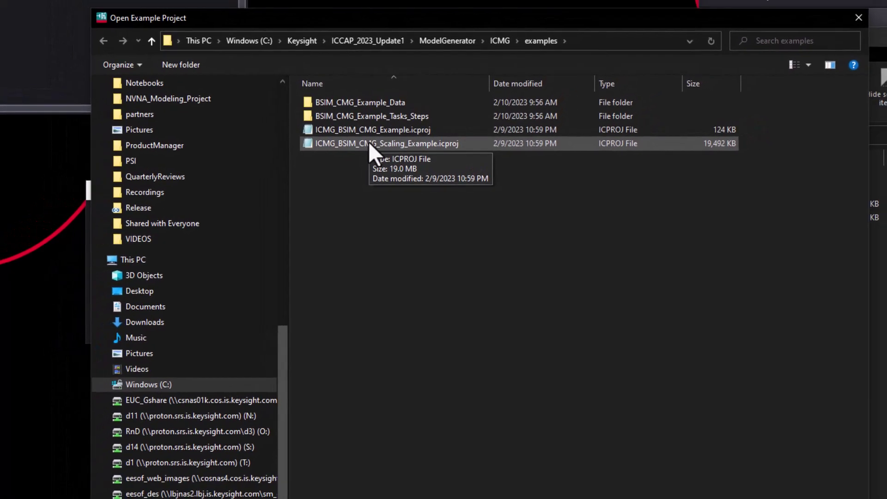
{"action": "left_click", "coordinate": [369, 144]}
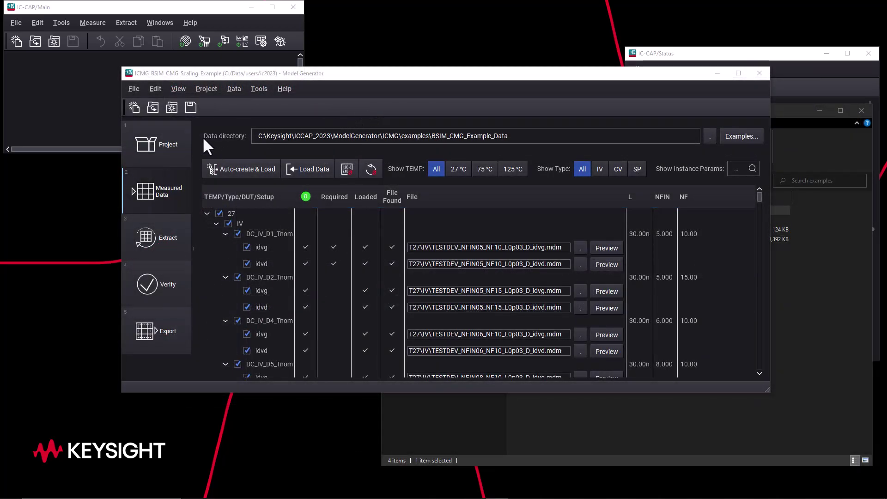
Maximize the window, filter to 27 °C IV data, and start the L=30n, NFIN=5 filter.
{"action": "left_click", "coordinate": [738, 73]}
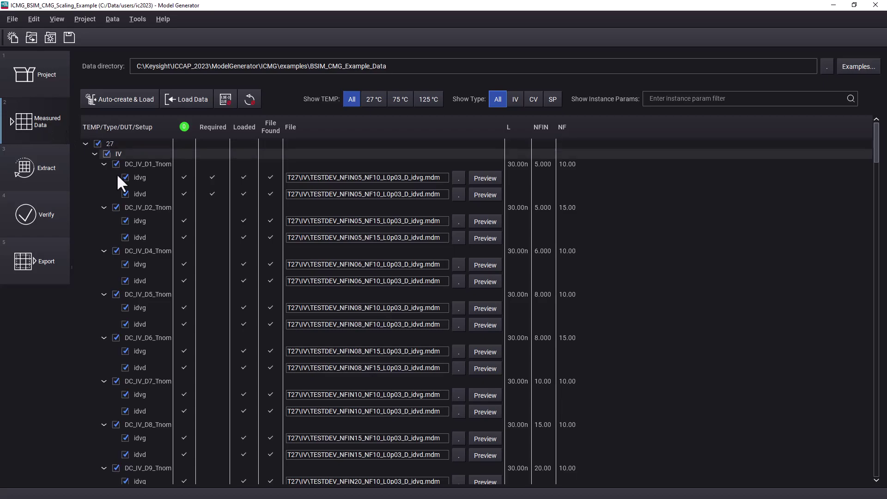
{"action": "left_click", "coordinate": [371, 106]}
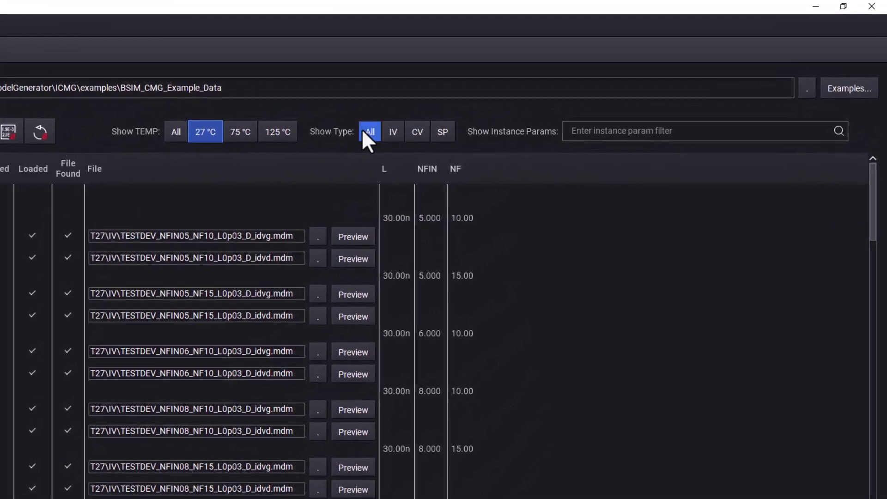
{"action": "left_click", "coordinate": [390, 133]}
{"action": "left_click", "coordinate": [590, 132]}
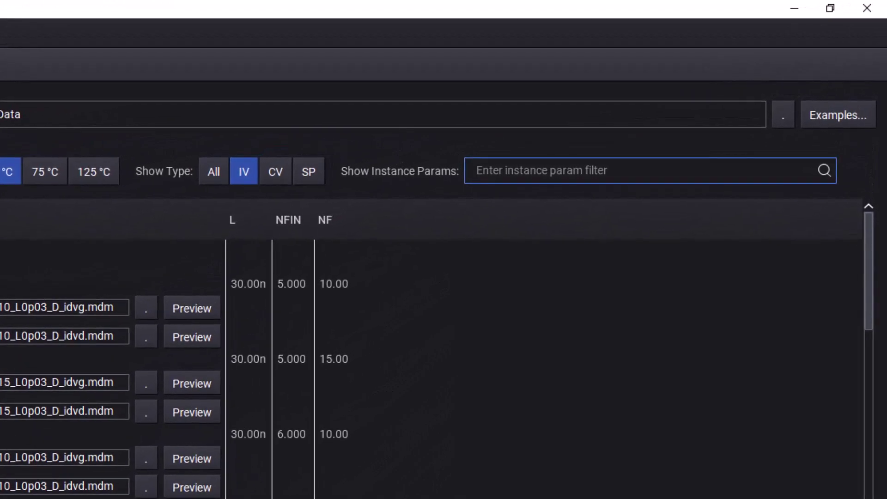
{"action": "type", "text": "L"}
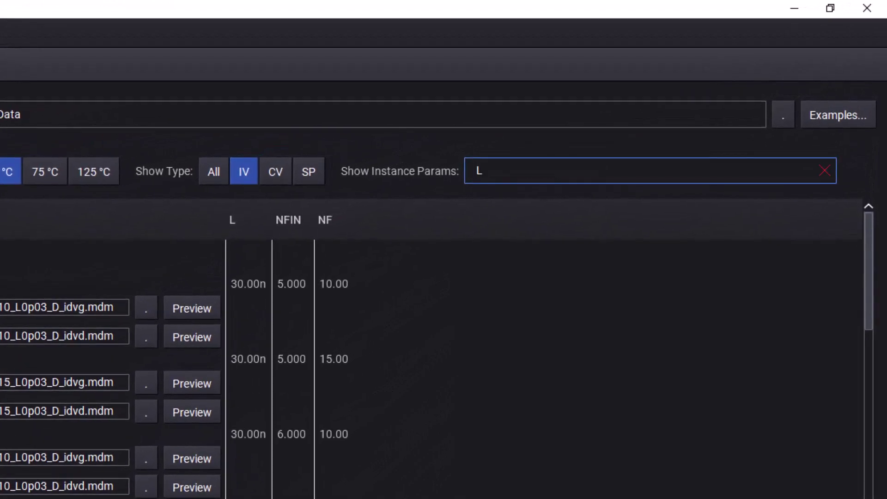
{"action": "type", "text": "=30n and "}
{"action": "type", "text": "NFIN=5"}
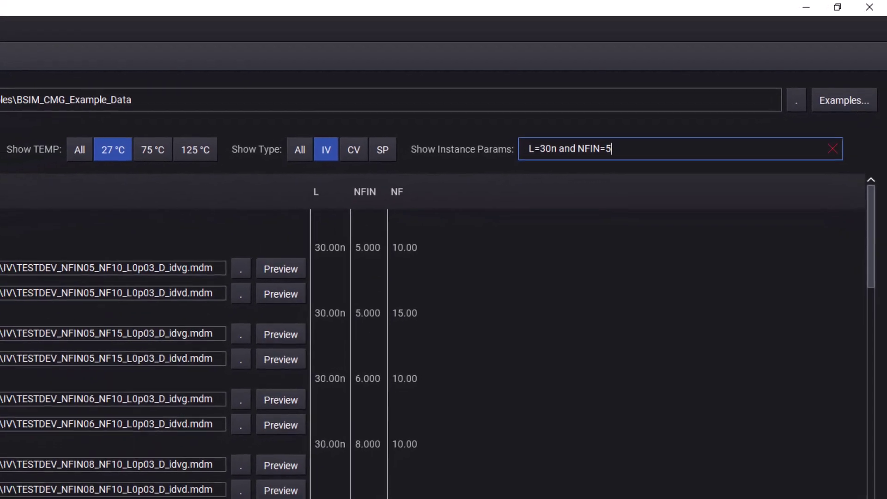
Preview the NF10 idvg plot, check Device Info, then reset TEMP and Type filters to All.
{"action": "left_click", "coordinate": [475, 177]}
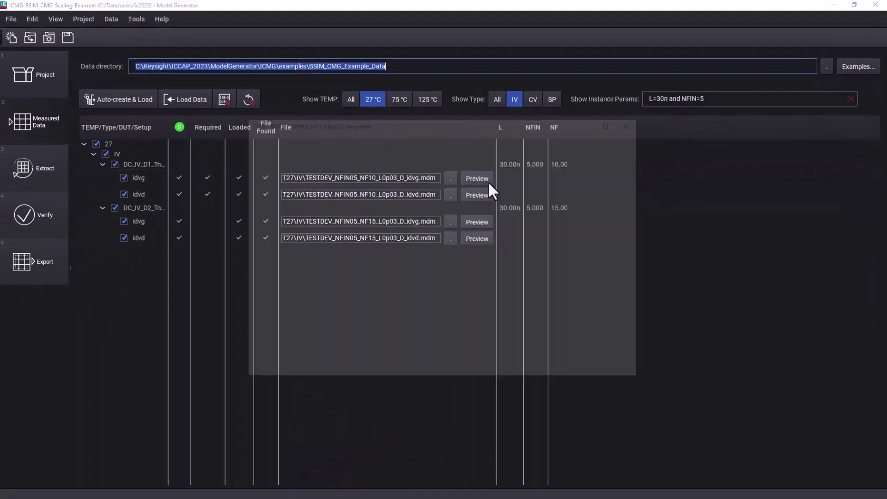
{"action": "left_click", "coordinate": [630, 367]}
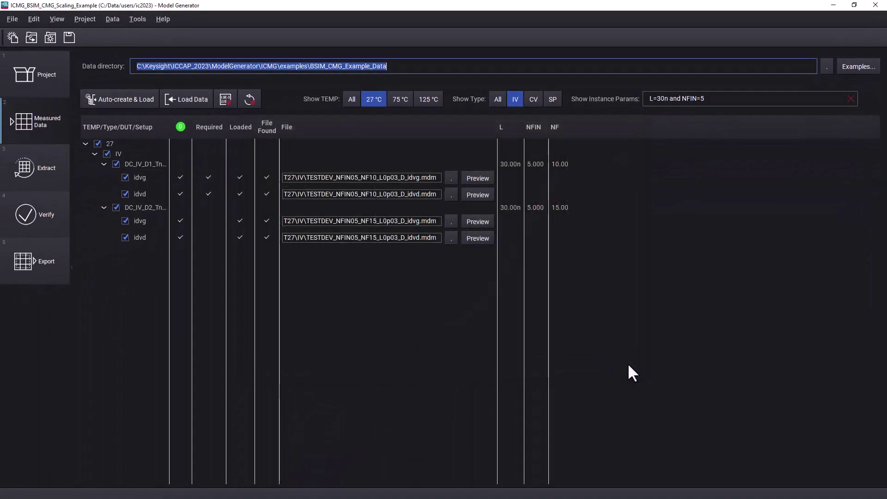
{"action": "left_click", "coordinate": [111, 19]}
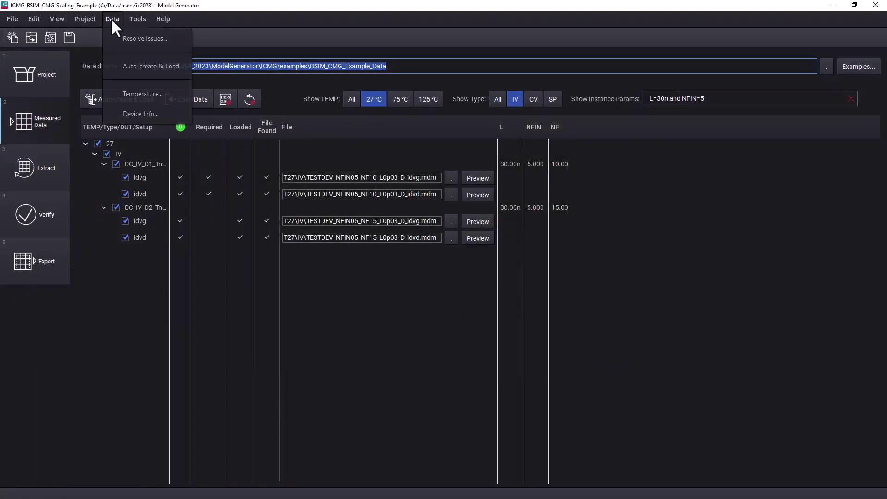
{"action": "left_click", "coordinate": [139, 113]}
{"action": "left_click_drag", "start_coordinate": [651, 184], "coordinate": [660, 324]}
{"action": "left_click", "coordinate": [643, 365]}
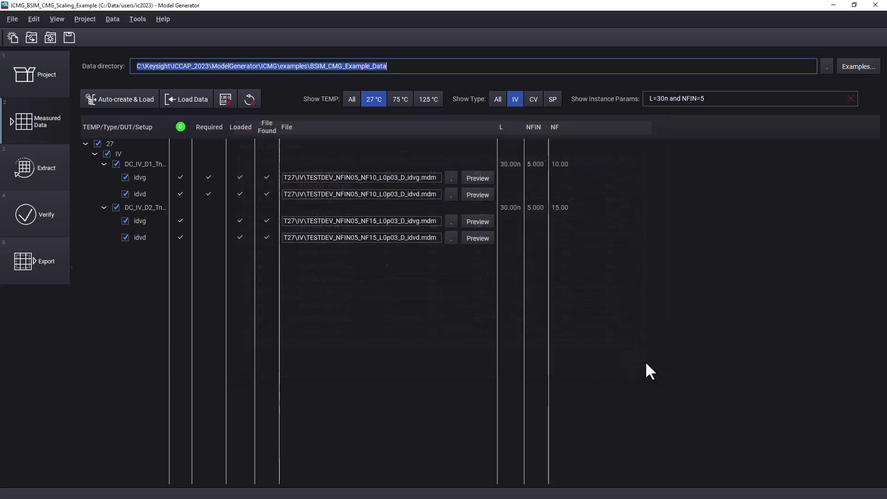
{"action": "left_click", "coordinate": [354, 100]}
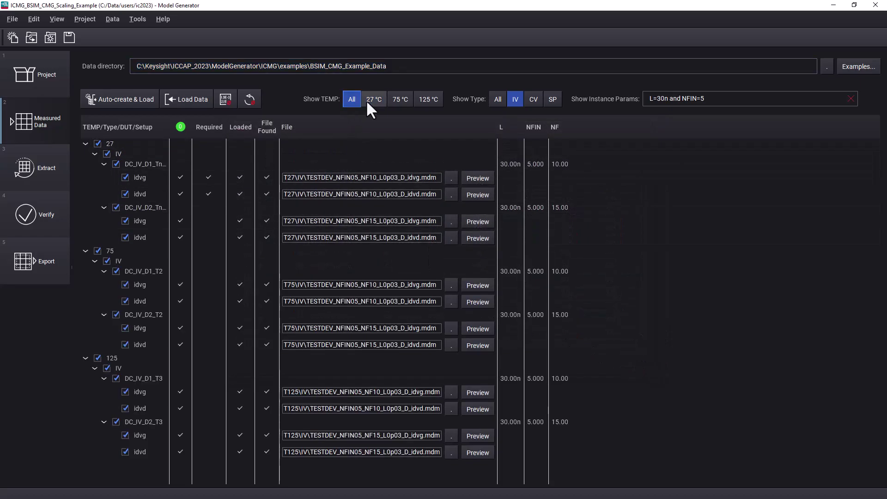
{"action": "left_click", "coordinate": [496, 100]}
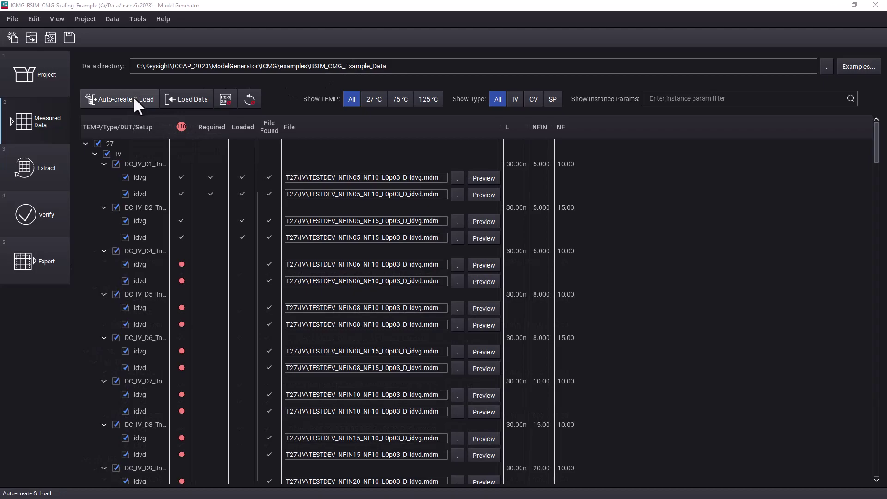
Auto-create and load all DUTs and setups, then browse into BSIM_CMG_Example_Data\T27.
{"action": "left_click", "coordinate": [134, 102]}
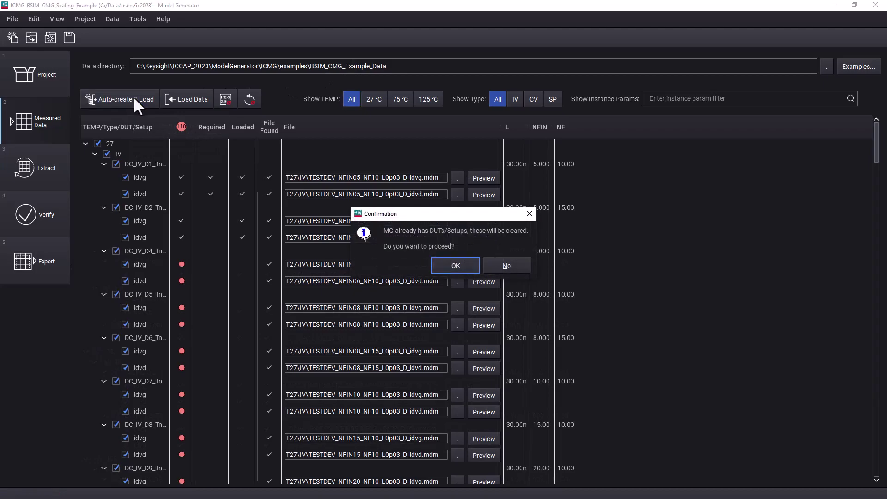
{"action": "left_click", "coordinate": [448, 266]}
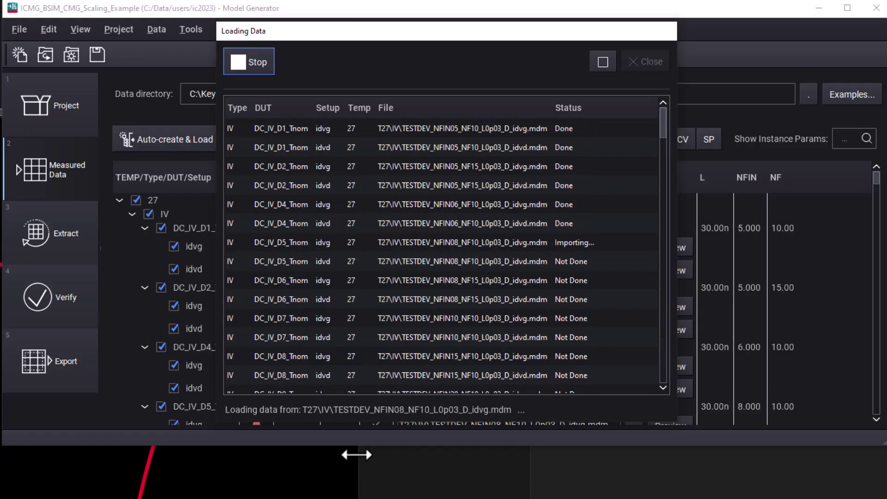
{"action": "left_click", "coordinate": [359, 452]}
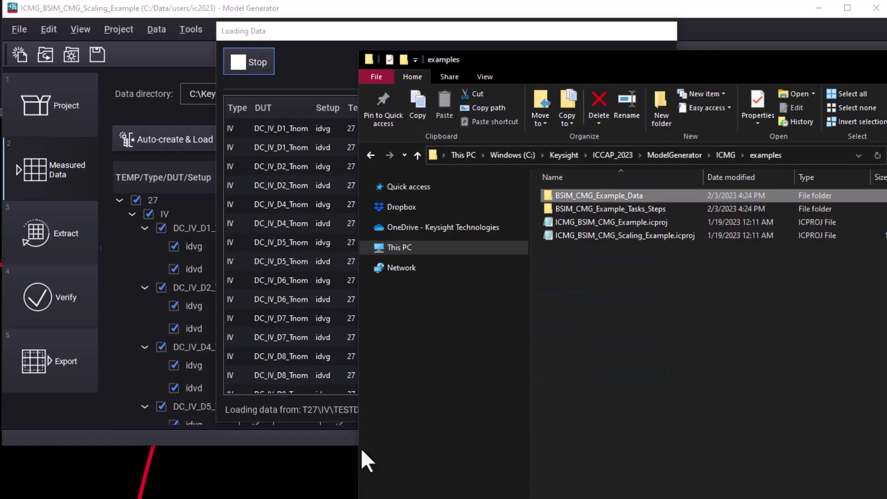
{"action": "double_click", "coordinate": [588, 196]}
{"action": "double_click", "coordinate": [561, 198]}
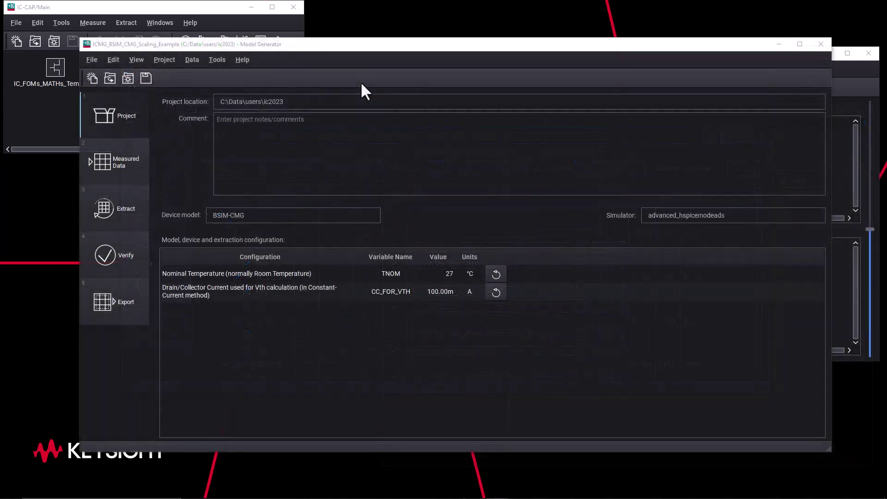
Open the Scaling Plots window and select the Vtlin_L diagram.
{"action": "left_click", "coordinate": [321, 46]}
{"action": "left_click_drag", "start_coordinate": [246, 45], "coordinate": [250, 61]}
{"action": "left_click", "coordinate": [215, 73]}
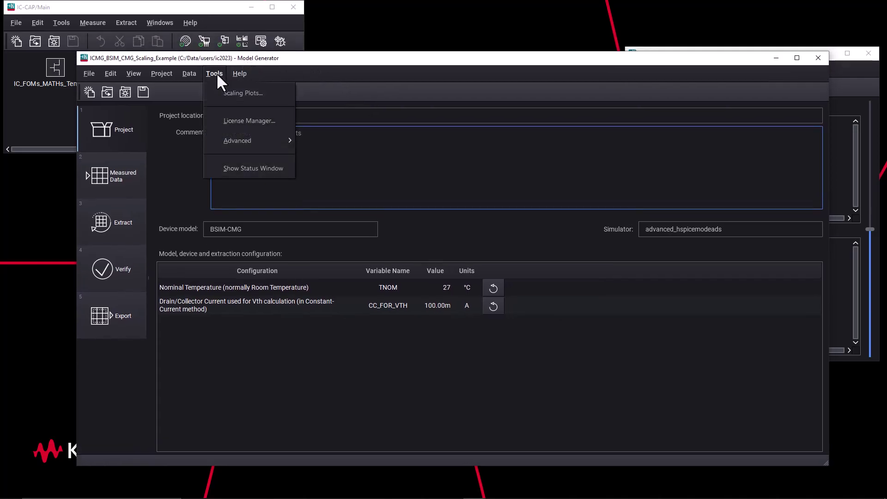
{"action": "left_click", "coordinate": [235, 93]}
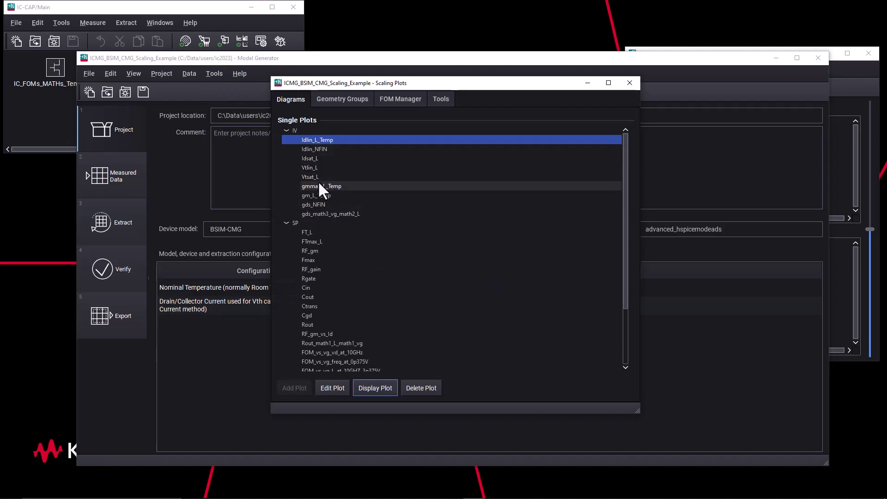
{"action": "left_click", "coordinate": [318, 139]}
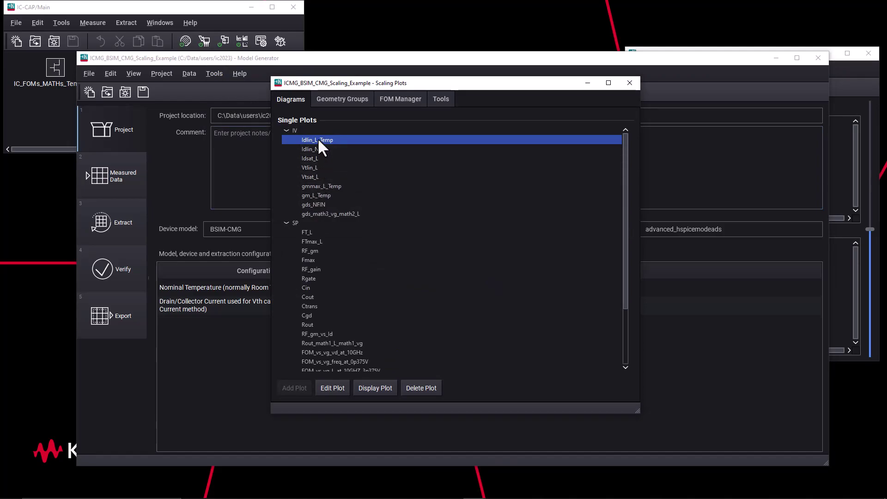
{"action": "left_click", "coordinate": [319, 158]}
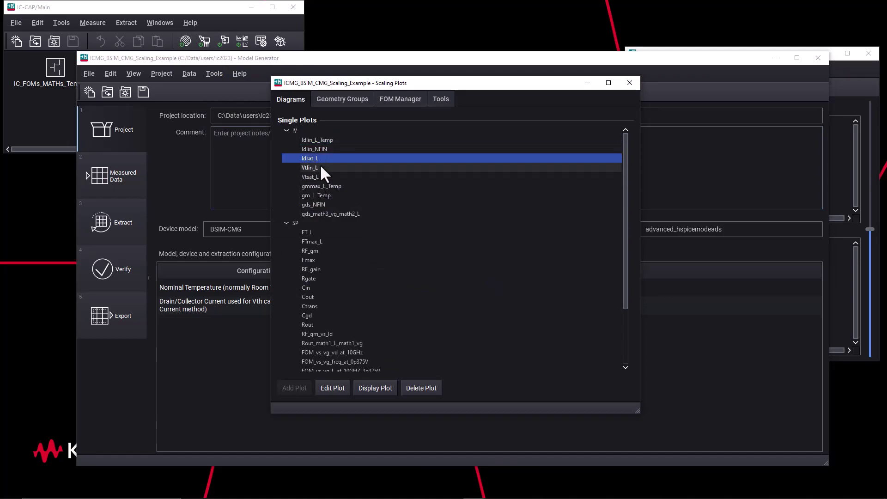
{"action": "left_click", "coordinate": [321, 168]}
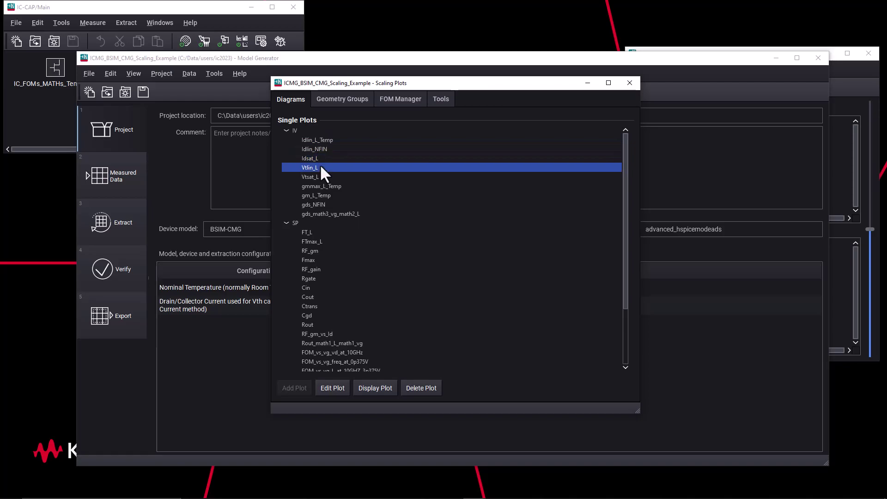
Display and enlarge the Vtlin_L plot, mark a data point, then close it.
{"action": "left_click", "coordinate": [368, 393]}
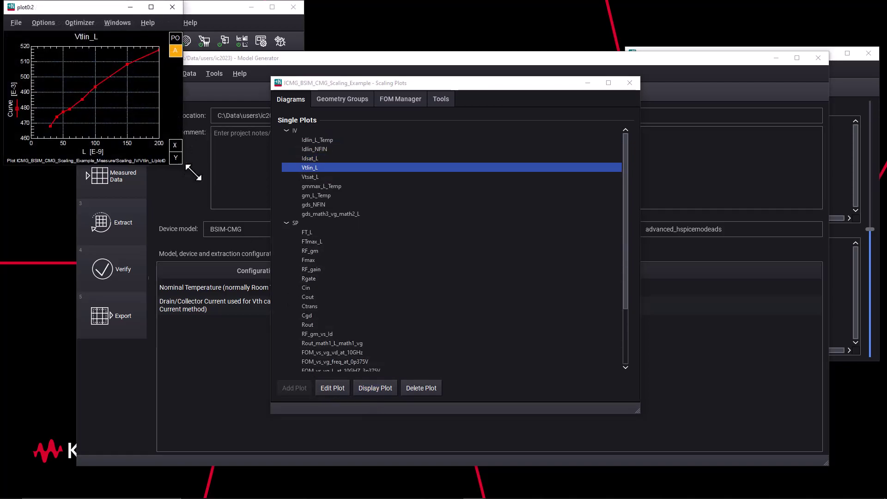
{"action": "left_click_drag", "start_coordinate": [206, 176], "coordinate": [342, 305]}
{"action": "left_click_drag", "start_coordinate": [179, 10], "coordinate": [267, 67]}
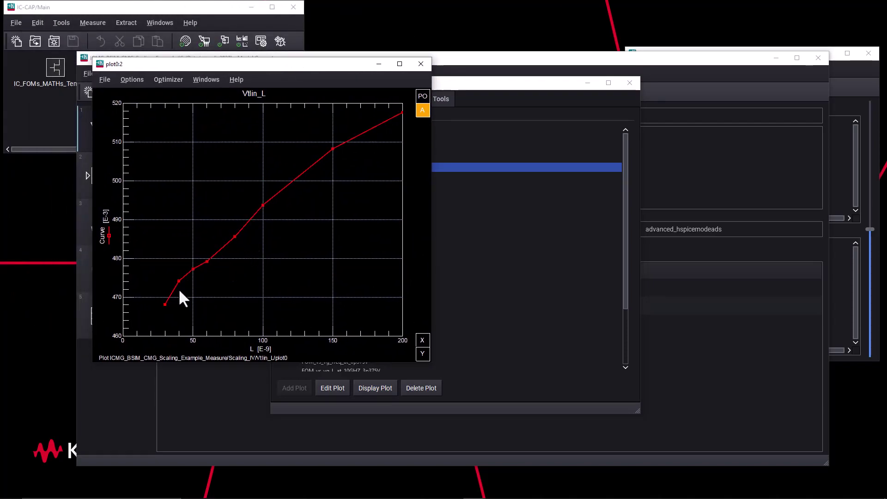
{"action": "left_click", "coordinate": [178, 280]}
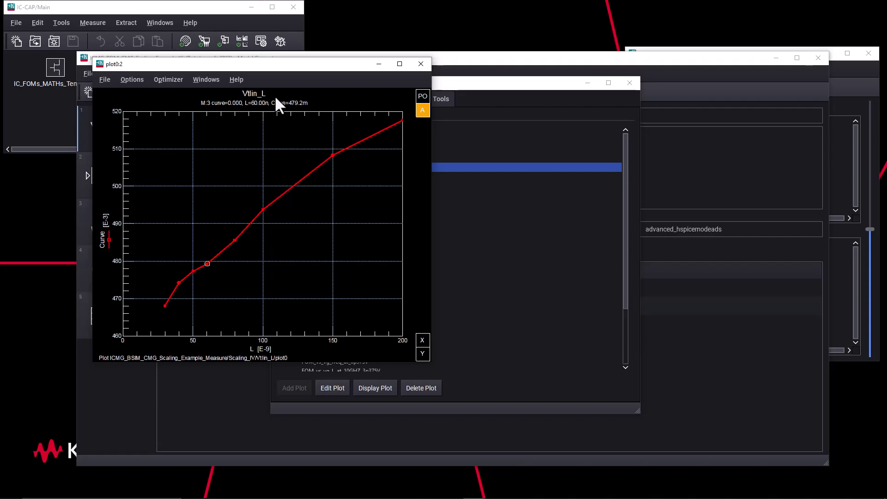
{"action": "left_click", "coordinate": [421, 64]}
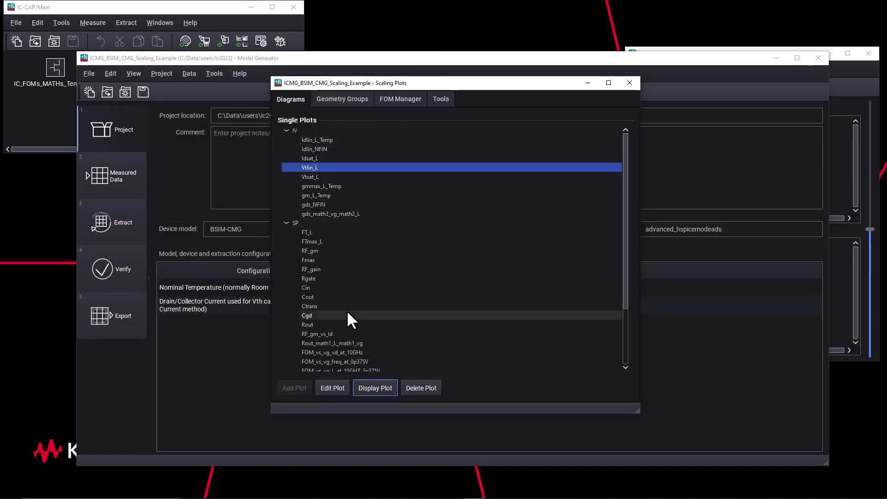
{"action": "left_click", "coordinate": [674, 347]}
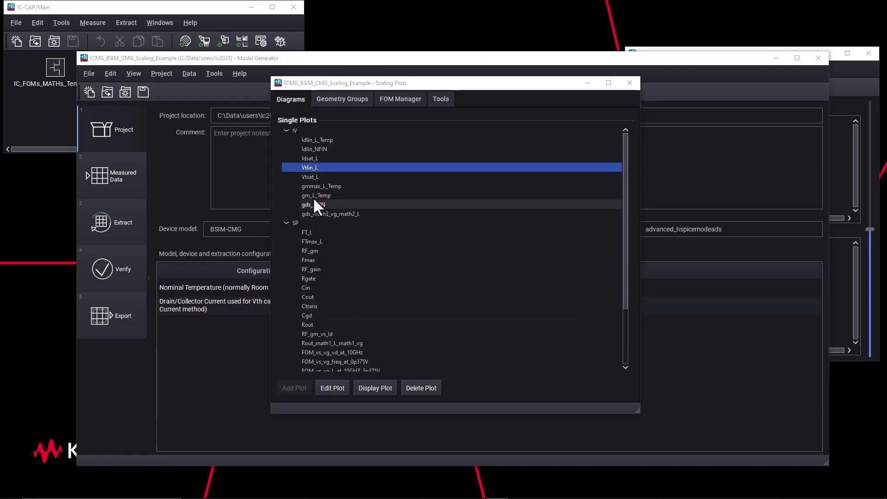
Maximize Scaling Plots, view the L @ large NFIN, small NF group, then open FOM Manager.
{"action": "left_click", "coordinate": [609, 88]}
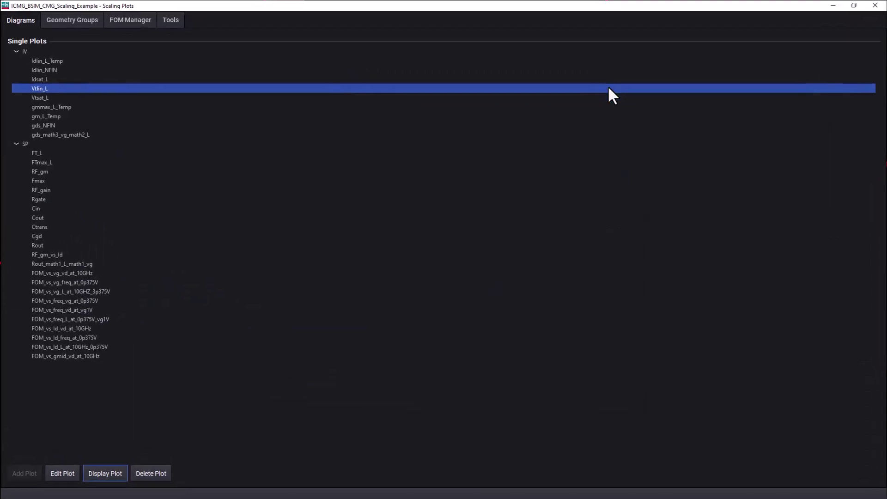
{"action": "left_click", "coordinate": [86, 21]}
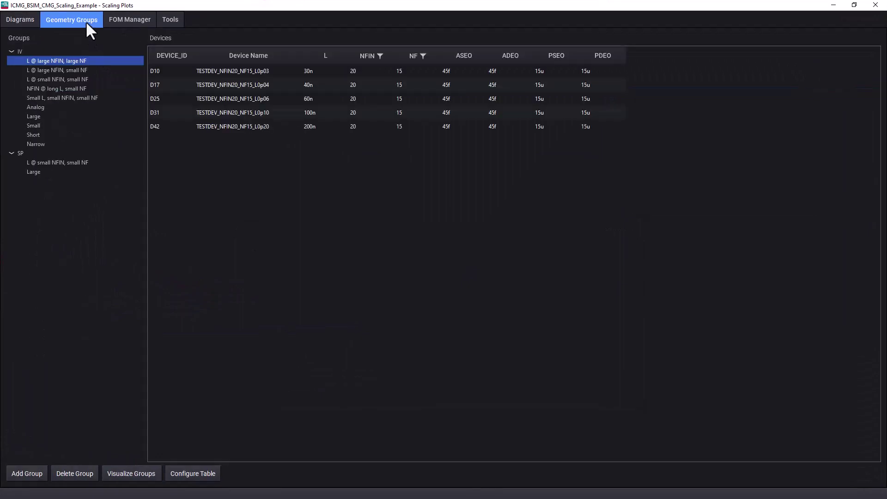
{"action": "left_click", "coordinate": [79, 71]}
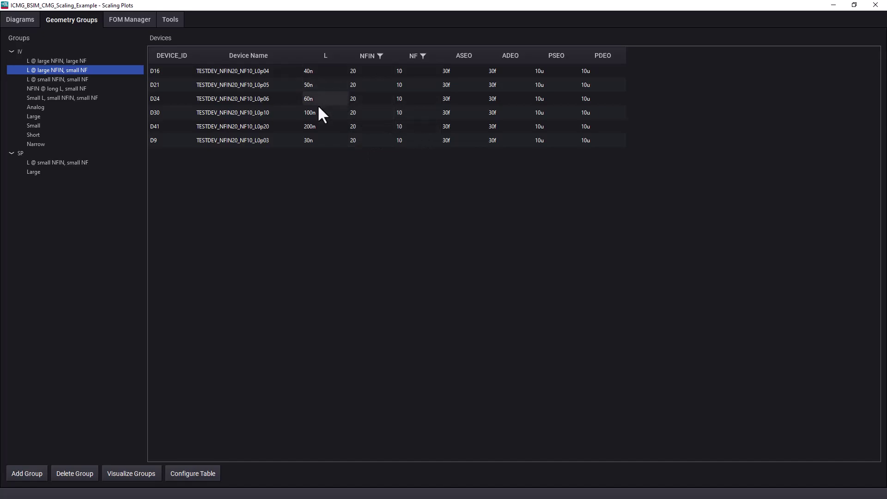
{"action": "left_click", "coordinate": [134, 19]}
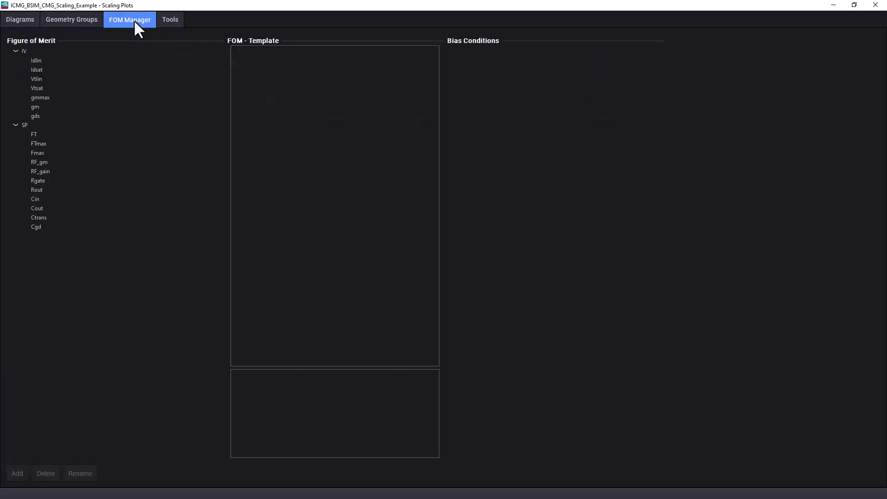
Inspect the Idlin, Vtlin, Idsat, gmmax and FTmax definitions, then return to Diagrams.
{"action": "left_click", "coordinate": [60, 60]}
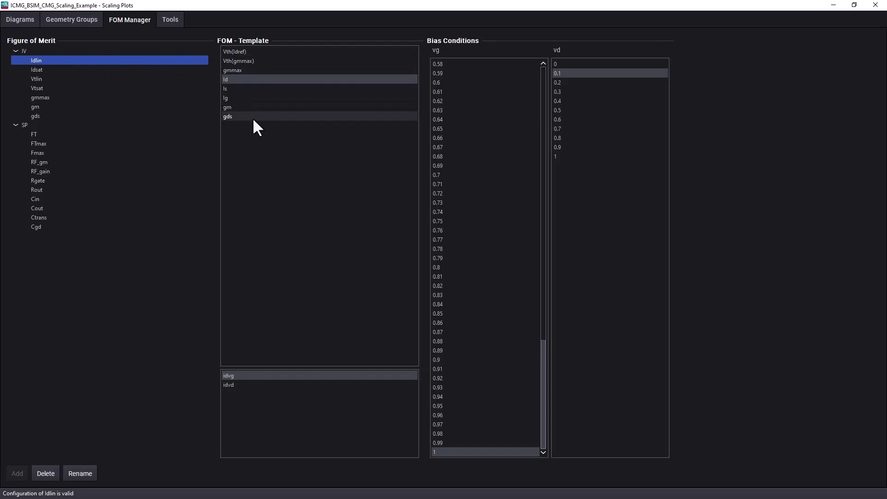
{"action": "left_click", "coordinate": [71, 79]}
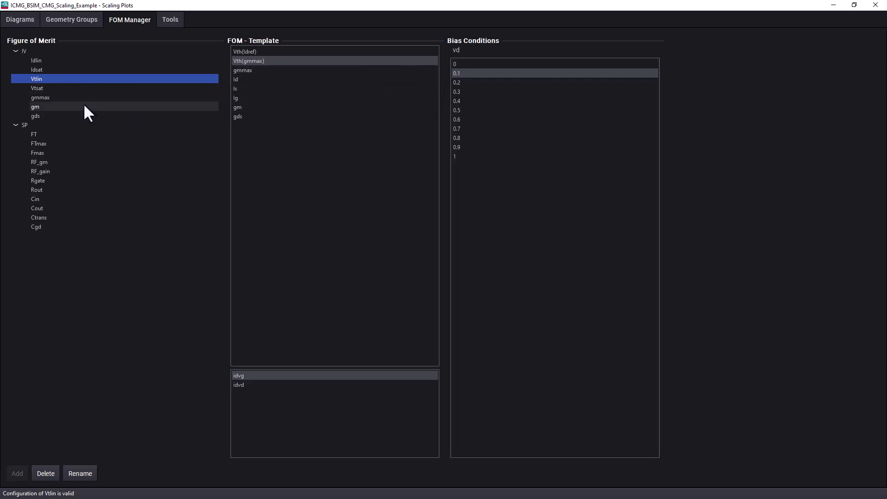
{"action": "left_click", "coordinate": [75, 68]}
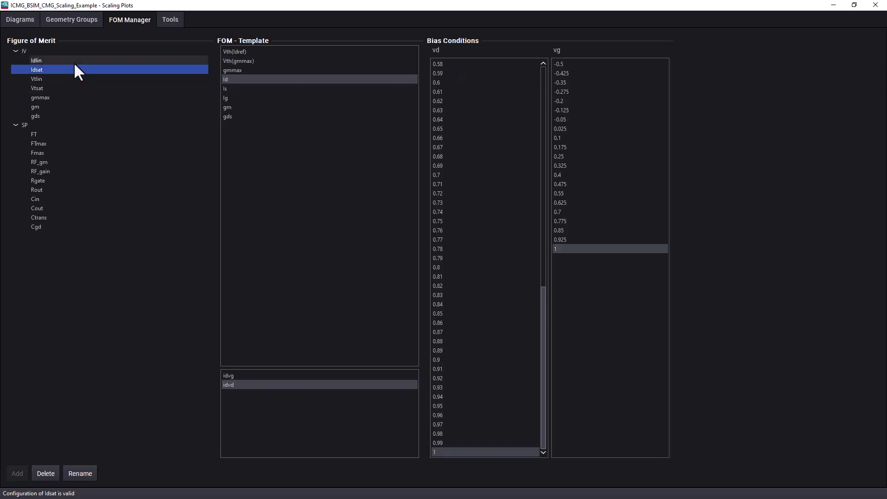
{"action": "left_click", "coordinate": [62, 98]}
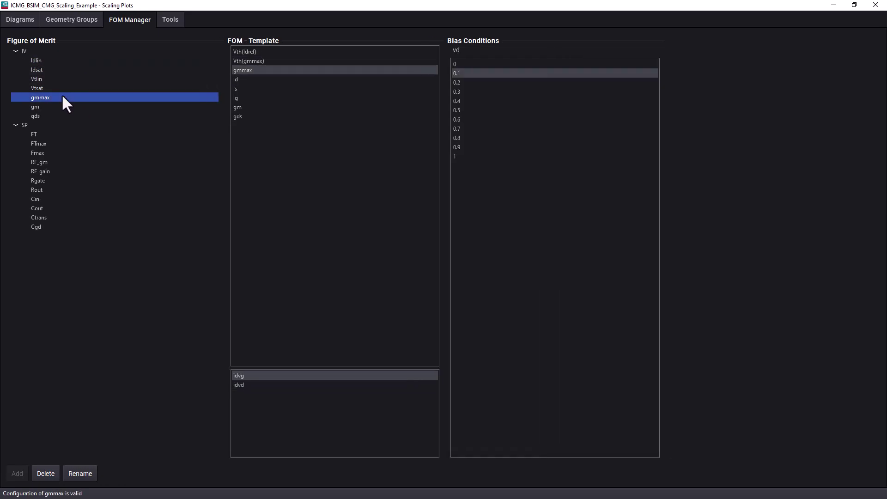
{"action": "left_click", "coordinate": [47, 136]}
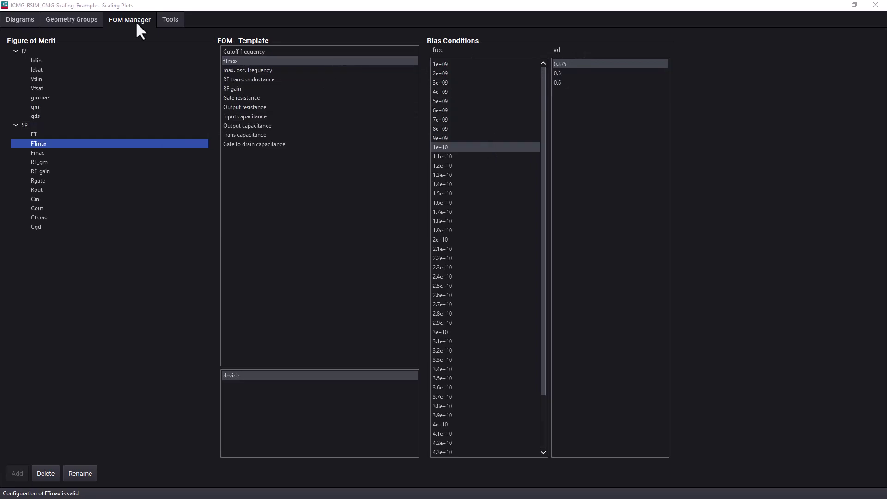
{"action": "left_click", "coordinate": [30, 17]}
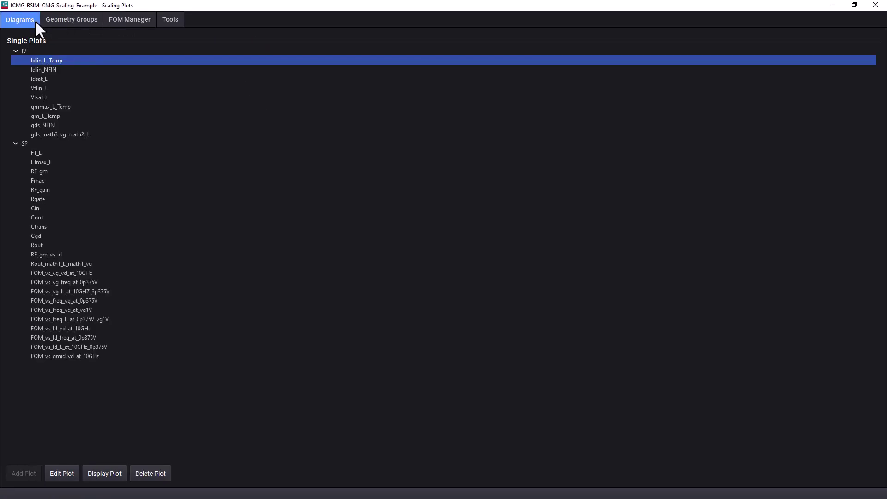
Add an IV plot based on idvg data at 27, 75 and 125 °C.
{"action": "left_click", "coordinate": [36, 51]}
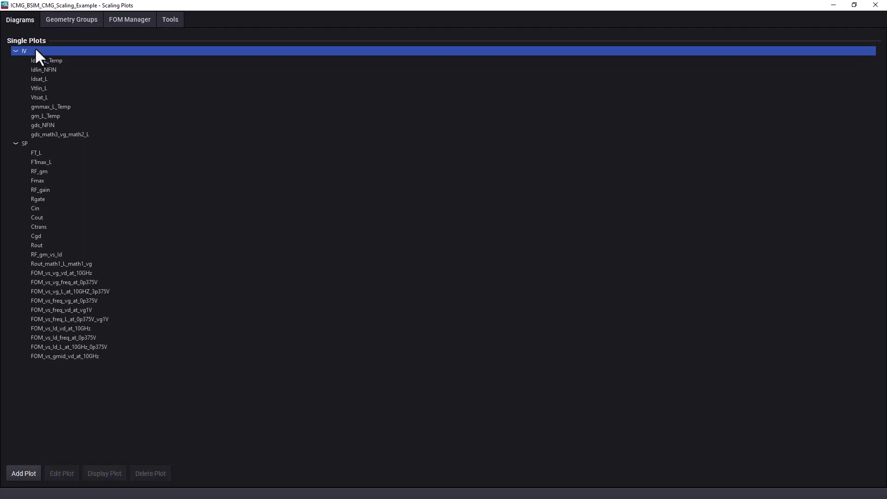
{"action": "left_click", "coordinate": [15, 474]}
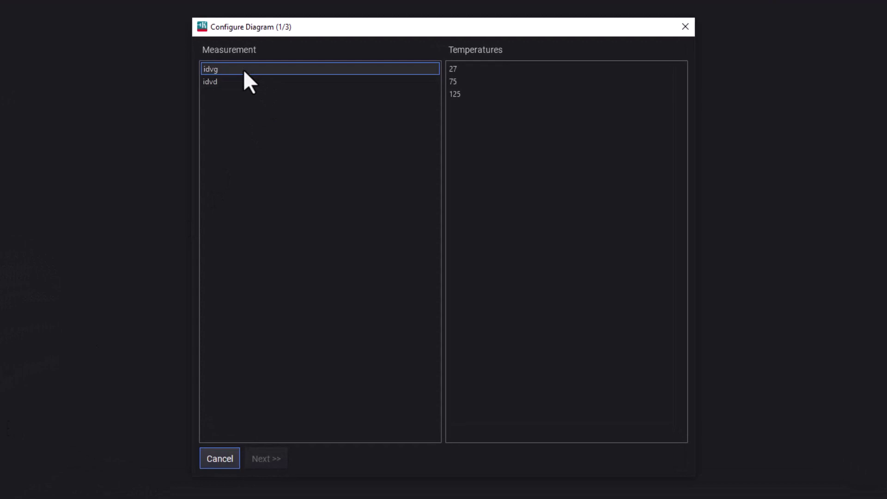
{"action": "left_click", "coordinate": [244, 70]}
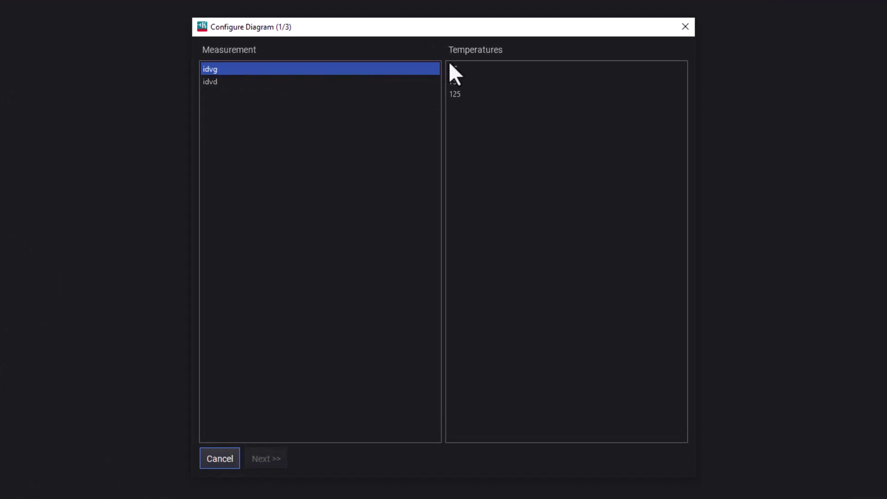
{"action": "left_click_drag", "start_coordinate": [452, 69], "coordinate": [460, 95]}
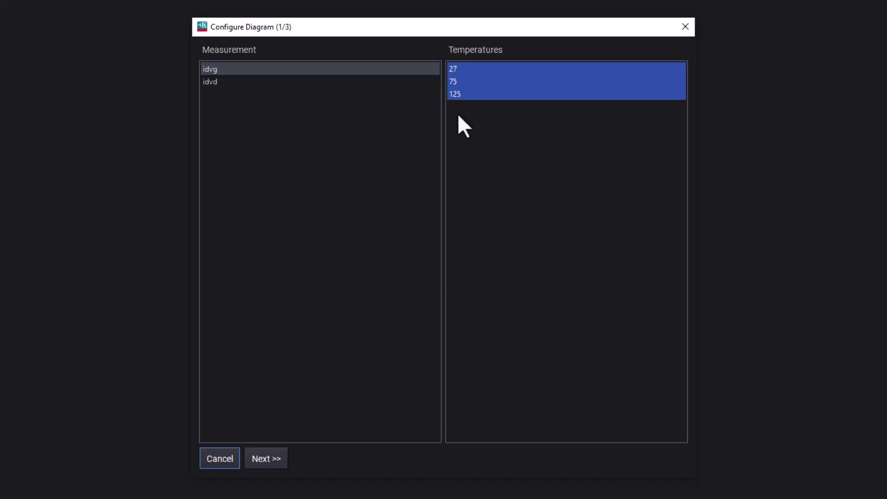
{"action": "left_click", "coordinate": [268, 460]}
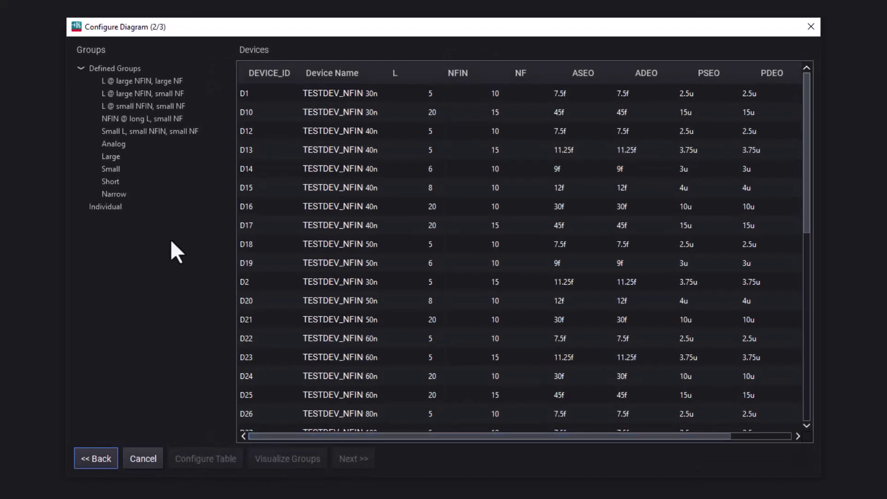
Choose the five-device L @ large NFIN, large NF group (30n–200n) and proceed to axes.
{"action": "left_click", "coordinate": [126, 81]}
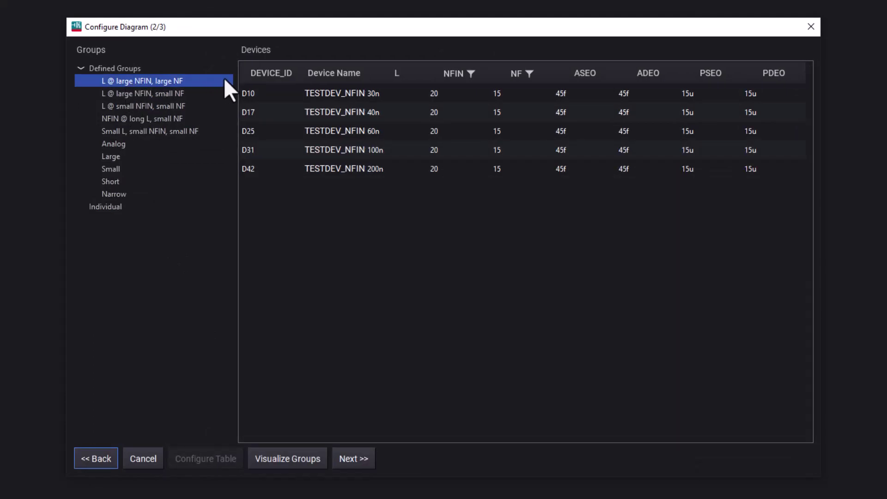
{"action": "left_click_drag", "start_coordinate": [369, 73], "coordinate": [414, 73]}
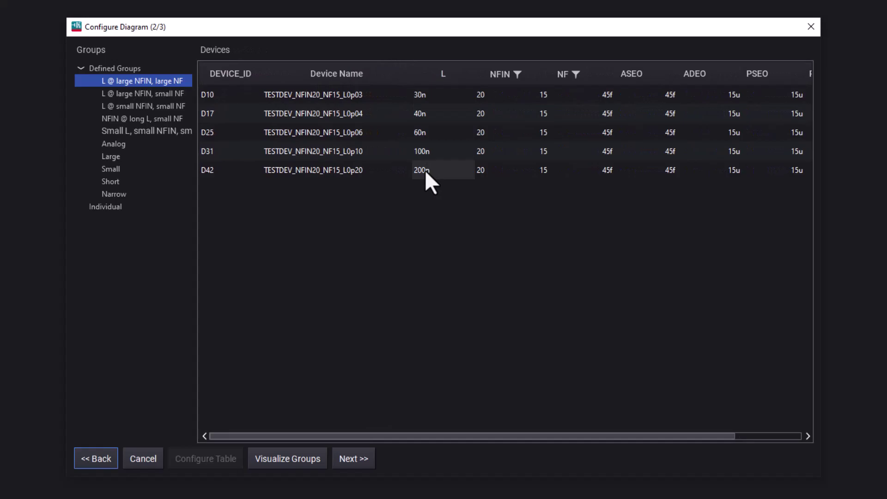
{"action": "left_click", "coordinate": [335, 457]}
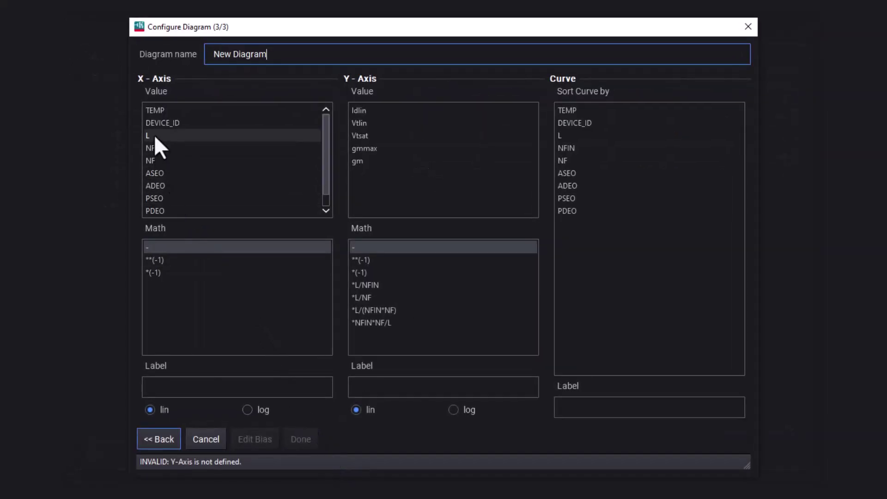
Plot Vtlin against L with curves by TEMP, and replace the default diagram name.
{"action": "left_click", "coordinate": [154, 135]}
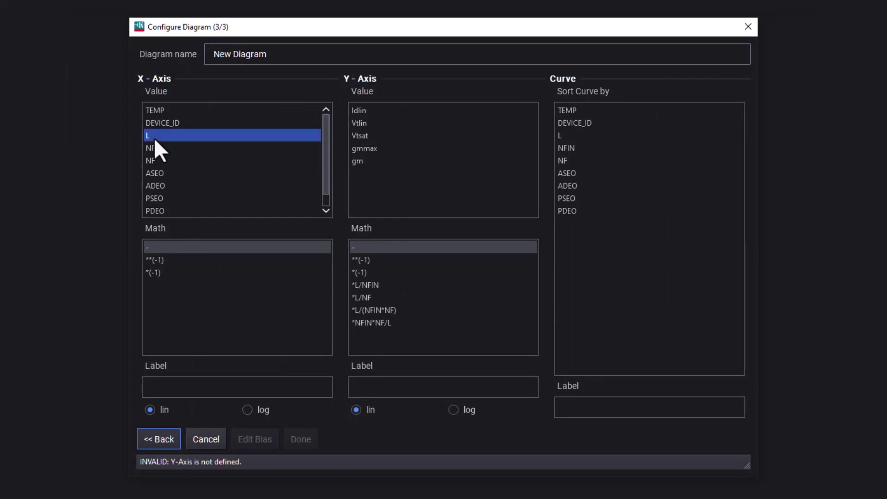
{"action": "left_click", "coordinate": [369, 125]}
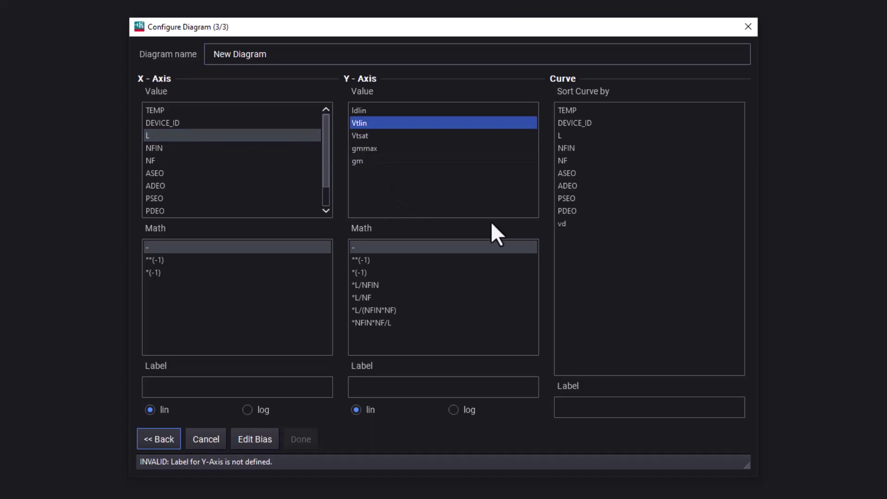
{"action": "left_click", "coordinate": [571, 112]}
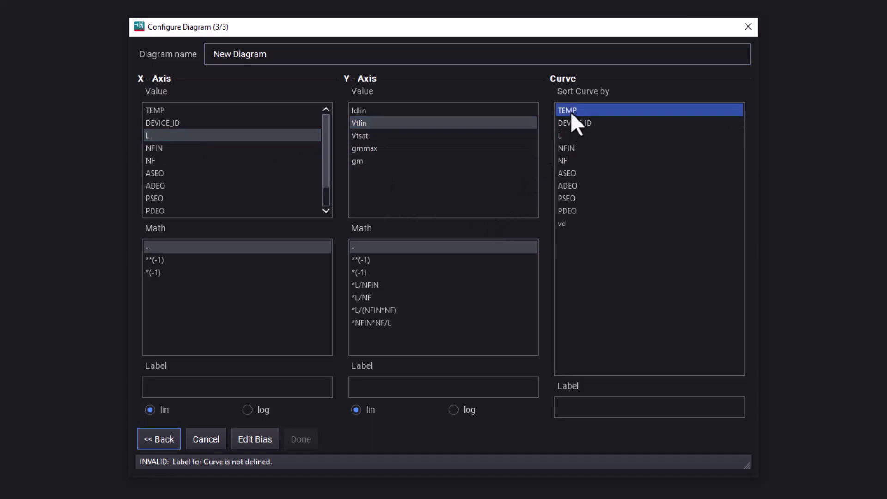
{"action": "triple_click", "coordinate": [248, 60]}
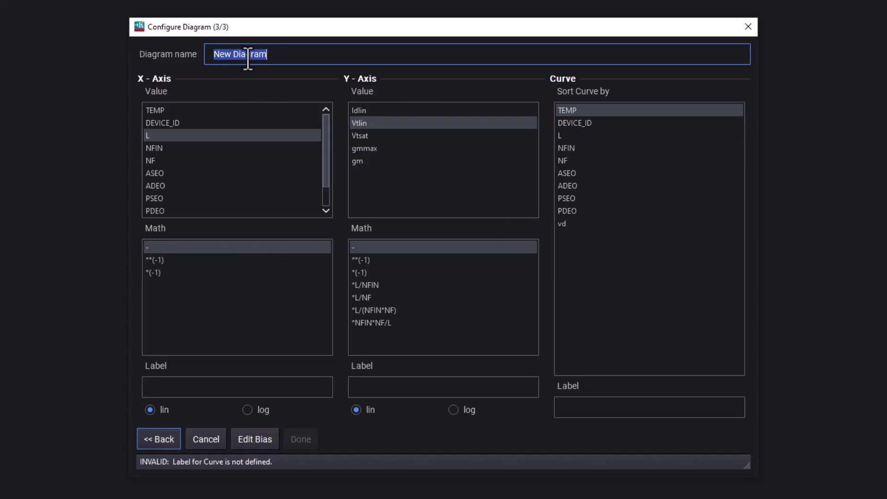
{"action": "type", "text": "Vth_lin"}
{"action": "type", "text": "_vsL_TEMP"}
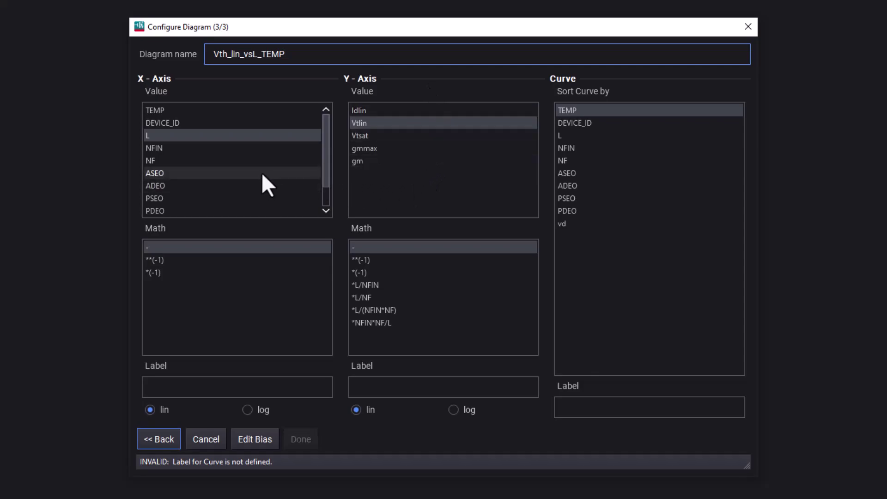
Label the diagram axes L and Vt, the curves Temp, and apply the vd 0.1 bias.
{"action": "left_click", "coordinate": [204, 386]}
{"action": "type", "text": "L"}
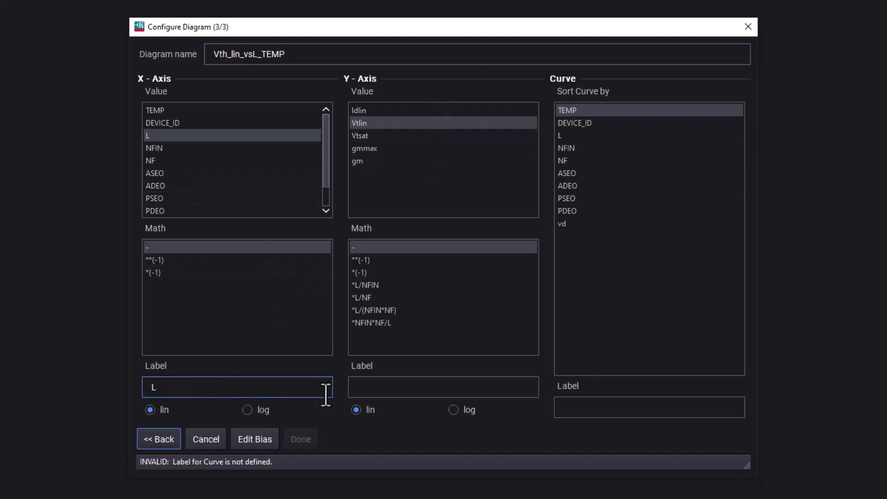
{"action": "left_click", "coordinate": [363, 392]}
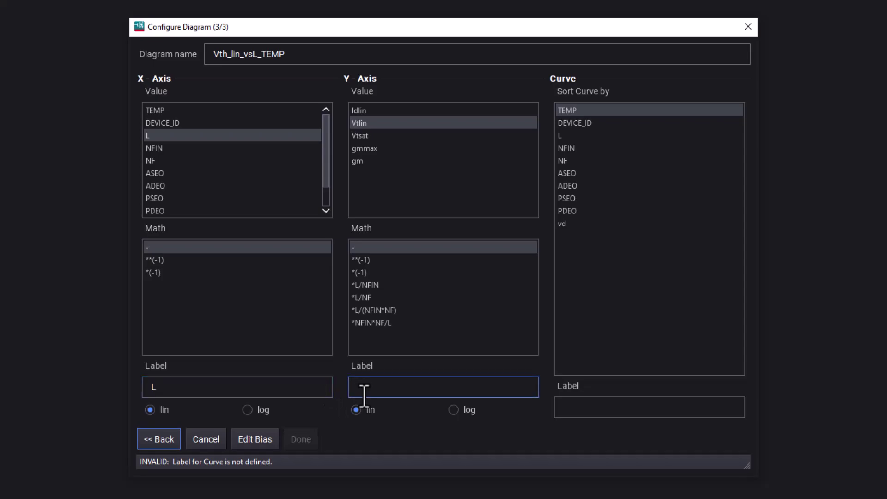
{"action": "type", "text": "Vt"}
{"action": "left_click", "coordinate": [636, 409]}
{"action": "type", "text": "Temp"}
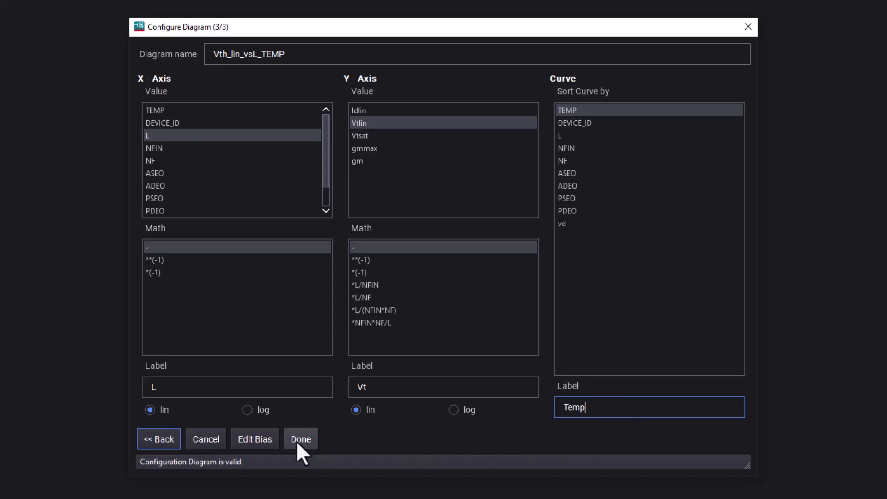
{"action": "left_click", "coordinate": [271, 442]}
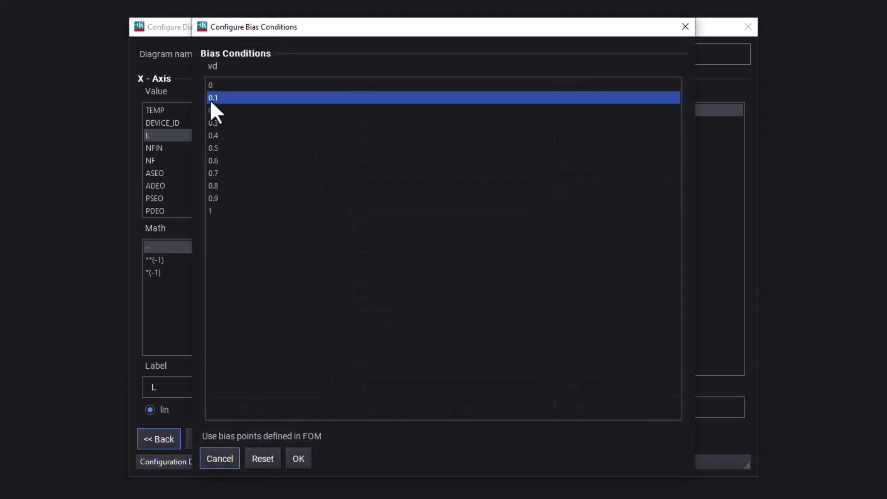
{"action": "left_click", "coordinate": [301, 456]}
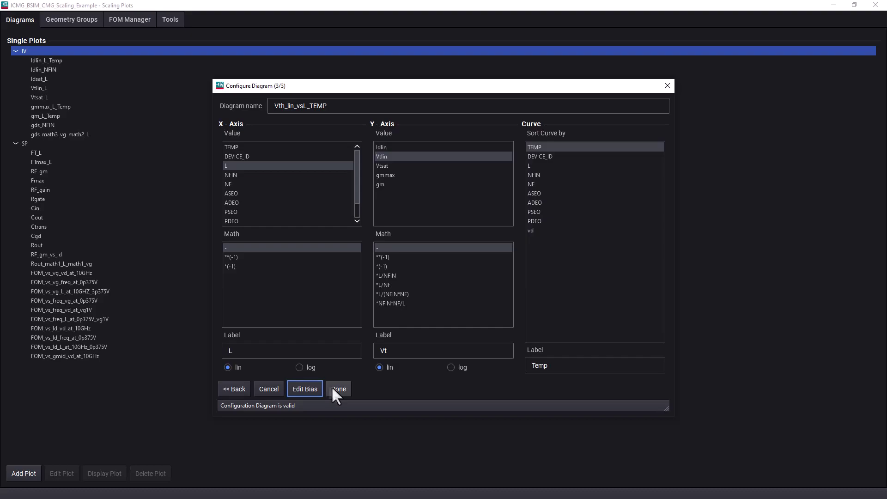
Finish the Vth_lin_vsL_TEMP diagram, then preview its plot enlarged and close it.
{"action": "left_click", "coordinate": [332, 386]}
{"action": "left_click", "coordinate": [331, 386]}
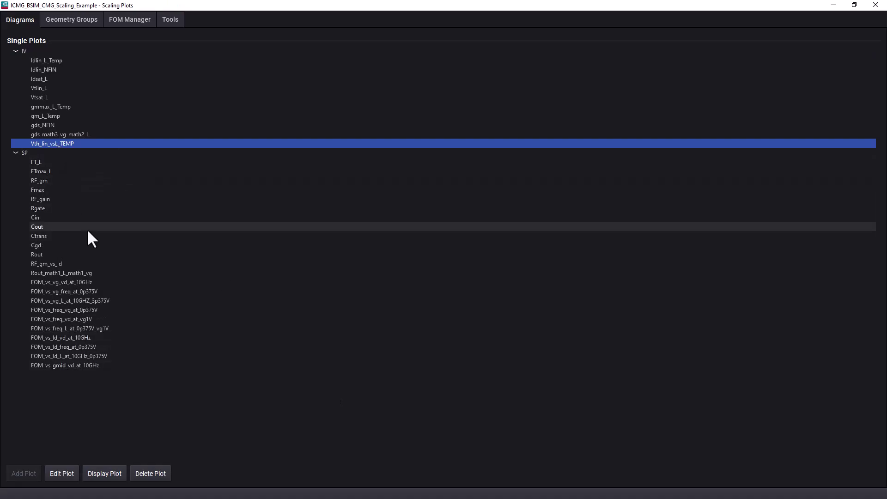
{"action": "left_click", "coordinate": [116, 474]}
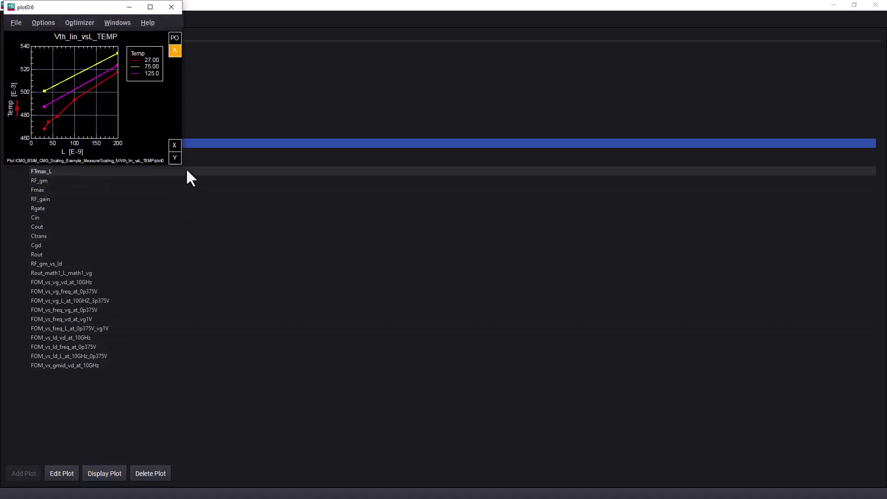
{"action": "left_click_drag", "start_coordinate": [182, 167], "coordinate": [398, 334]}
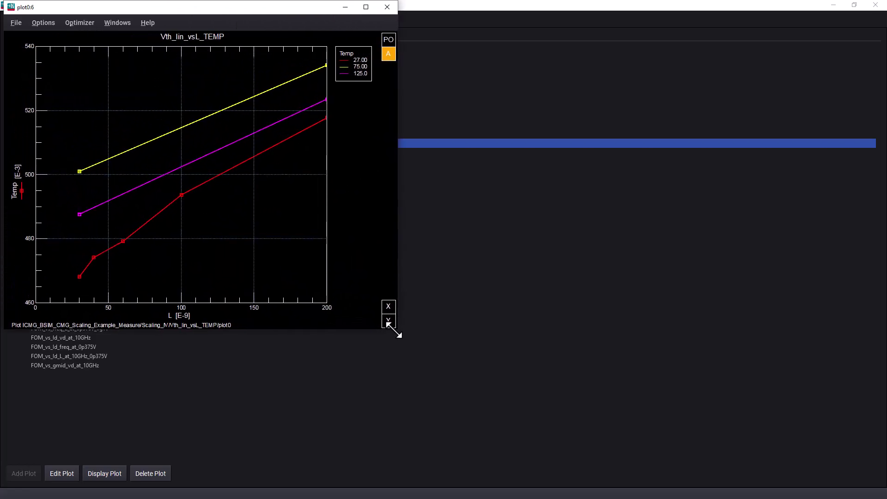
{"action": "left_click", "coordinate": [387, 7]}
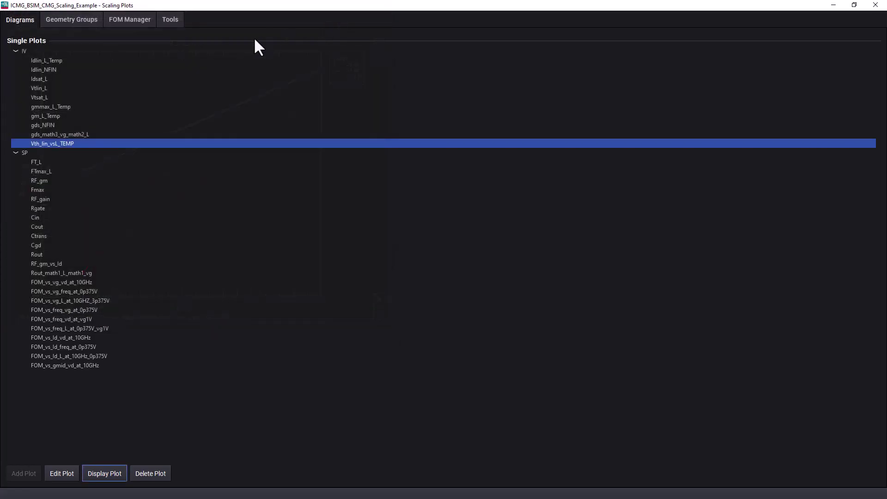
Preview and close the Idlin_NFIN and FT_L plots, then display FOM_vs_vg_freq_at_0p375V.
{"action": "left_click", "coordinate": [62, 69]}
{"action": "left_click", "coordinate": [123, 472]}
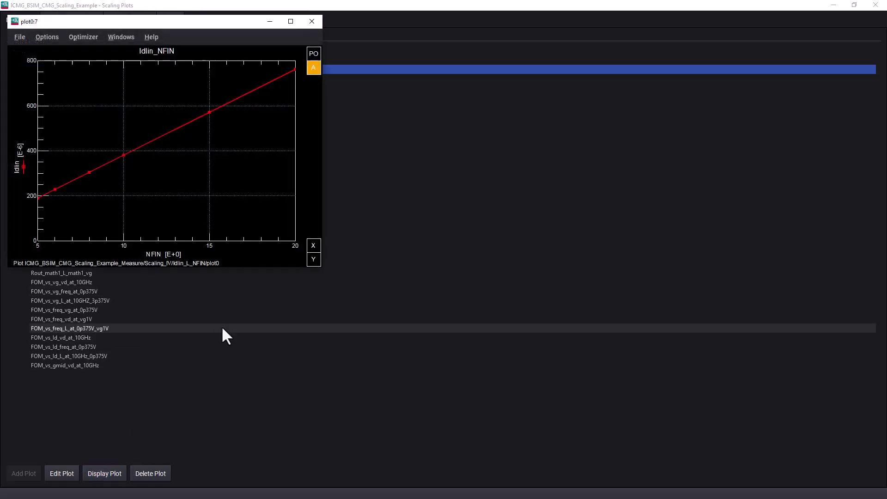
{"action": "left_click", "coordinate": [315, 21]}
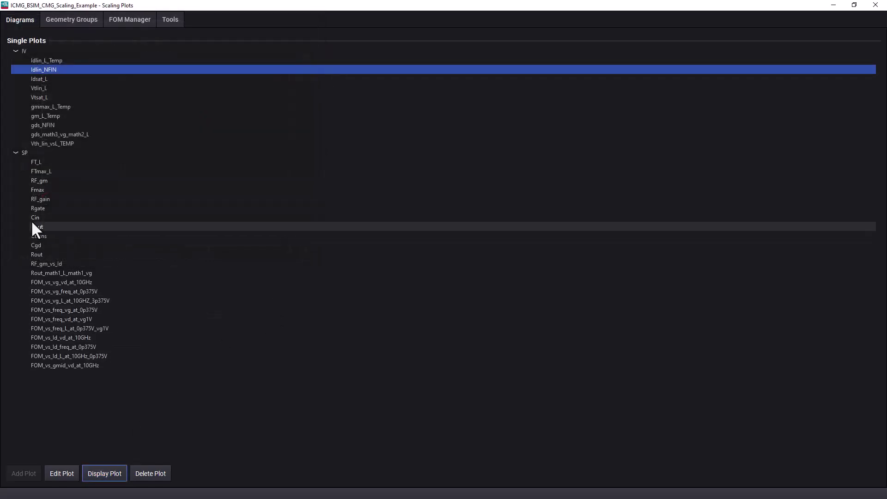
{"action": "left_click", "coordinate": [43, 162]}
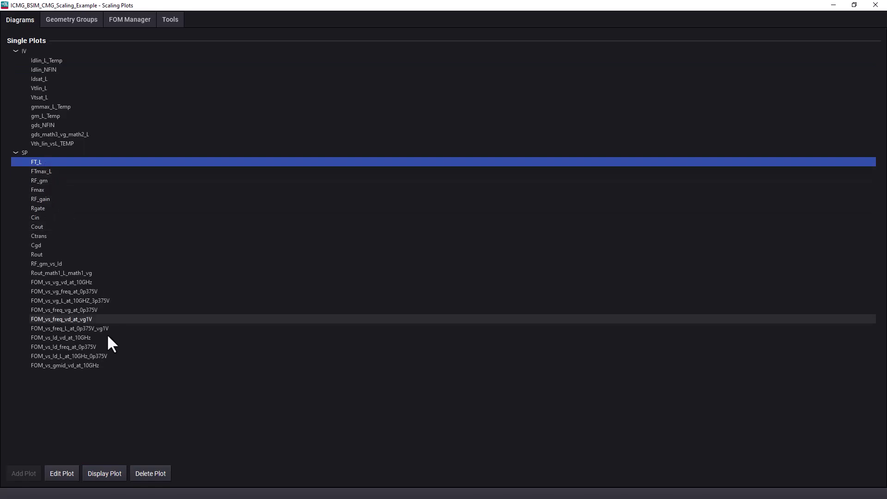
{"action": "left_click", "coordinate": [119, 473]}
{"action": "left_click_drag", "start_coordinate": [281, 242], "coordinate": [434, 340]}
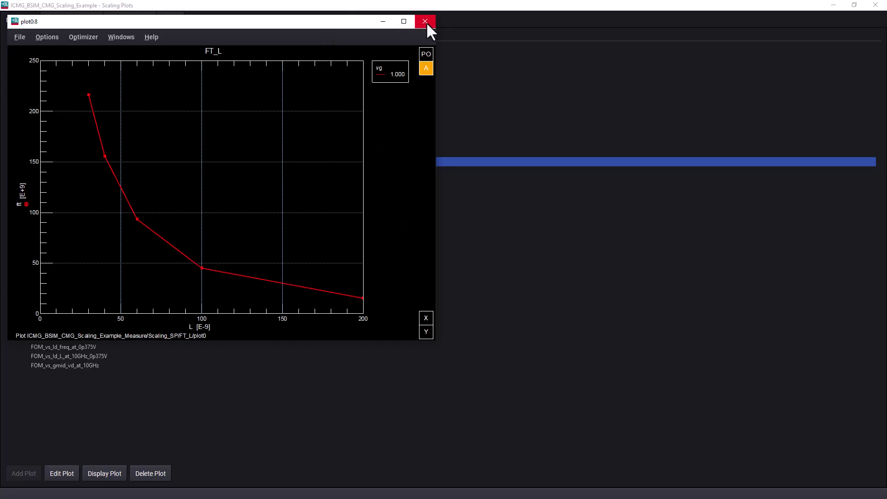
{"action": "left_click", "coordinate": [425, 21]}
{"action": "left_click", "coordinate": [46, 292]}
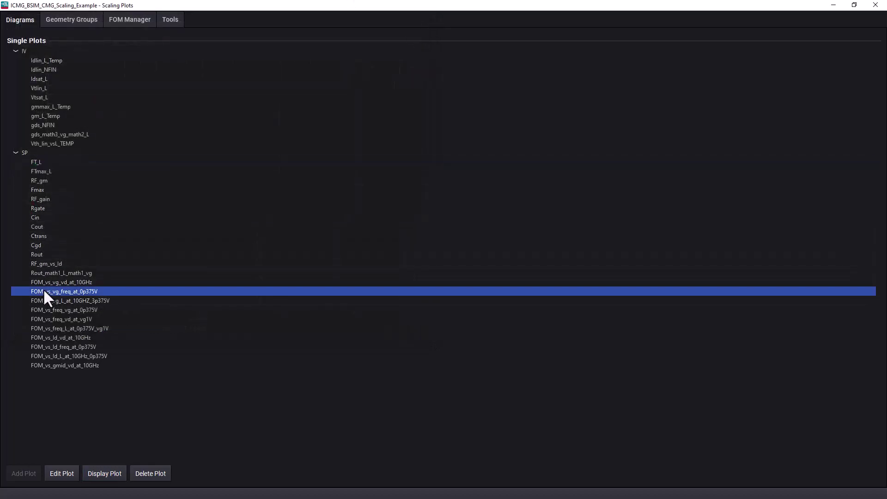
{"action": "left_click", "coordinate": [105, 472]}
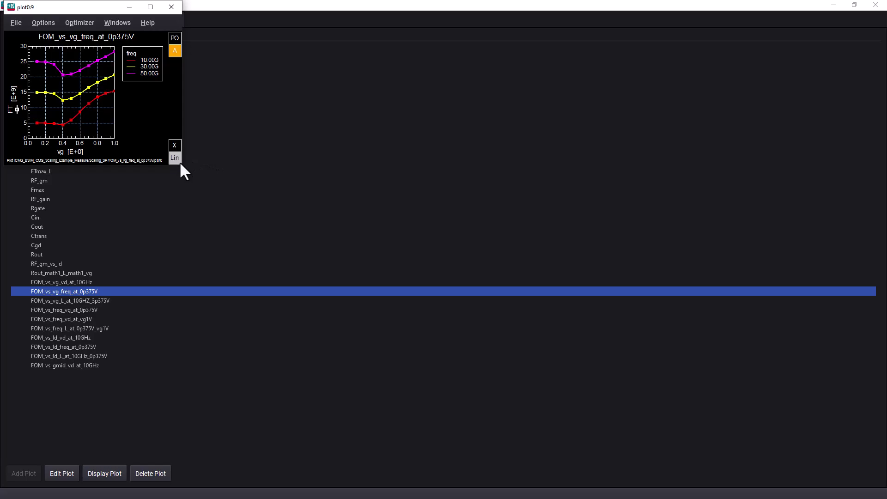
Switch the FOM plot's y-axis to logarithmic scale and widen its window.
{"action": "left_click", "coordinate": [178, 161]}
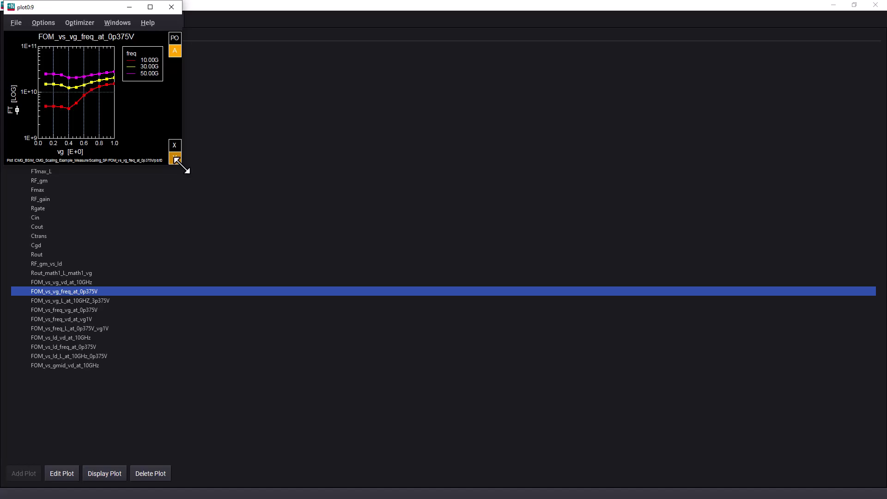
{"action": "mouse_move", "coordinate": [185, 169]}
{"action": "left_mouse_down"}
{"action": "mouse_move", "coordinate": [300, 215]}
{"action": "mouse_move", "coordinate": [393, 282]}
{"action": "left_mouse_up"}
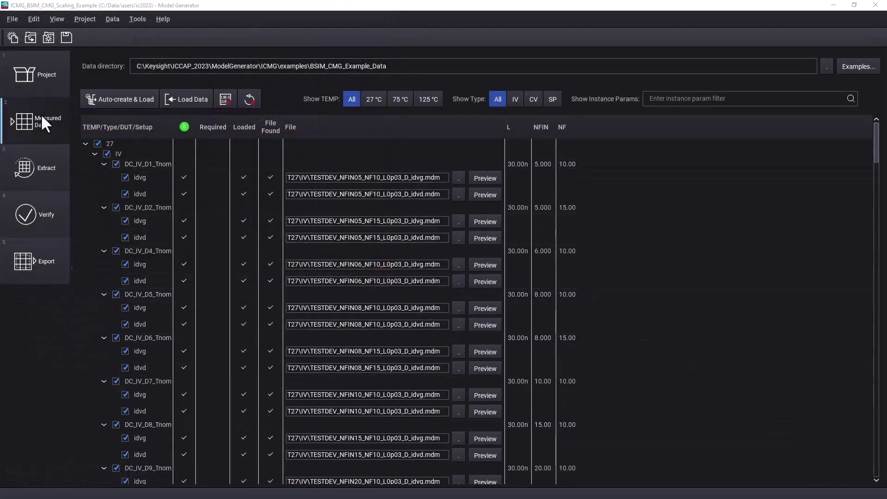
Go to the Extract page, select Task 1 and dismiss its context menu.
{"action": "left_click", "coordinate": [43, 160]}
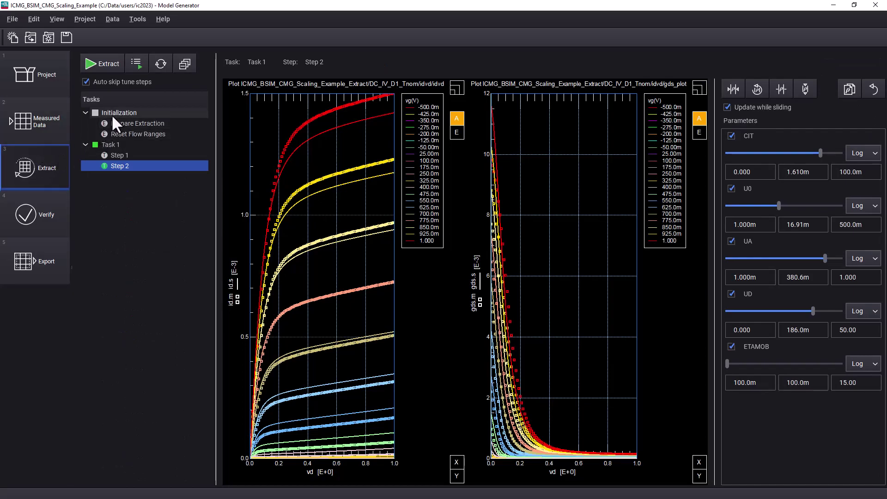
{"action": "left_click", "coordinate": [118, 145]}
{"action": "right_click", "coordinate": [118, 145]}
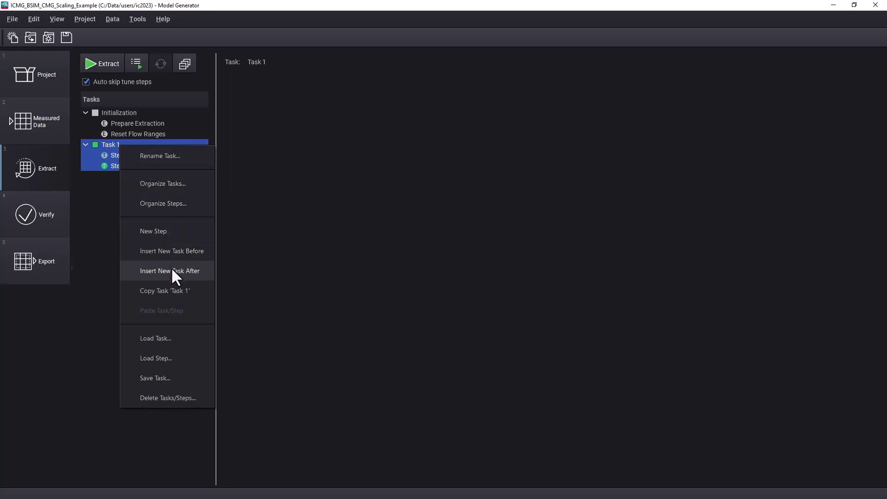
{"action": "left_click", "coordinate": [113, 192]}
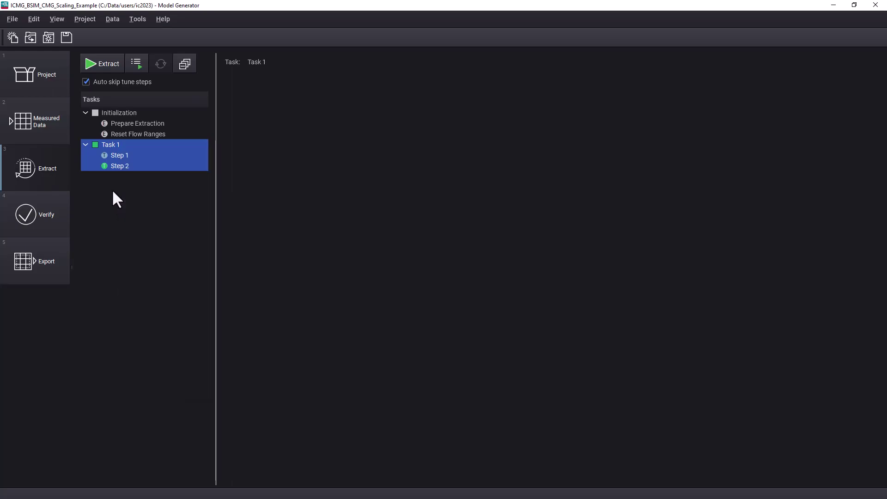
Open Step 2 and raise U0 from 16.91m to about 22.22m.
{"action": "left_click", "coordinate": [123, 157]}
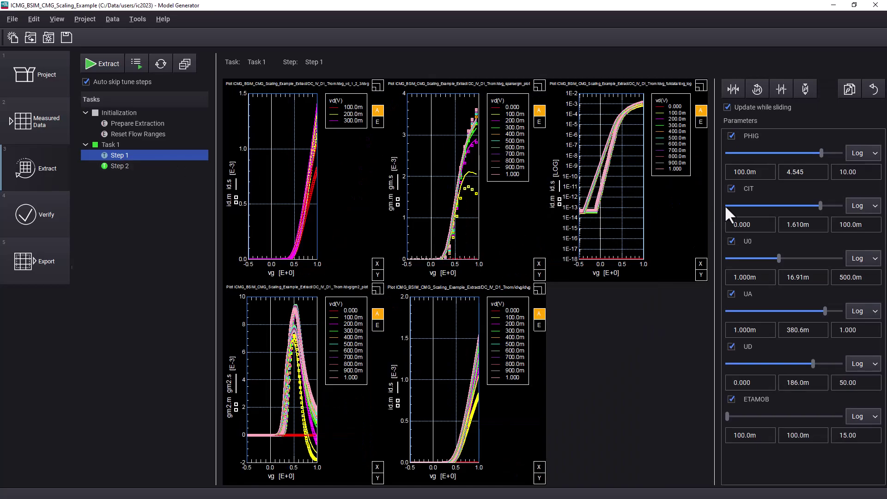
{"action": "left_click", "coordinate": [106, 165]}
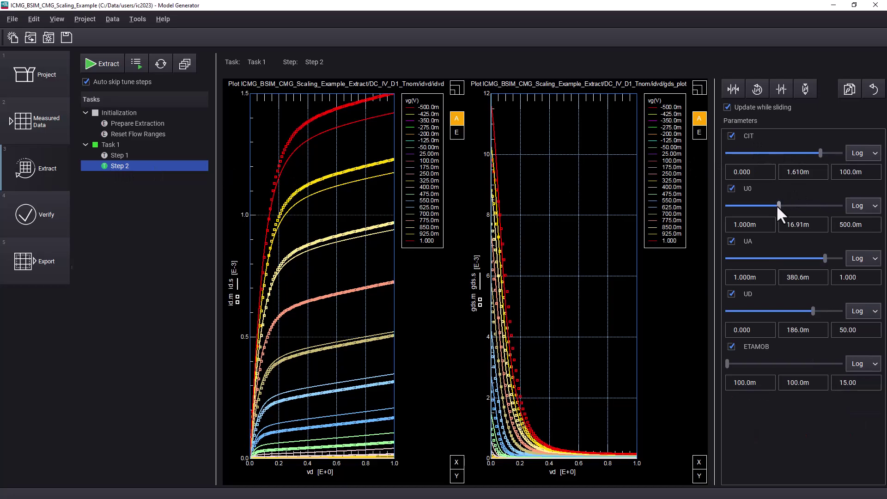
{"action": "left_click_drag", "start_coordinate": [778, 205], "coordinate": [781, 206]}
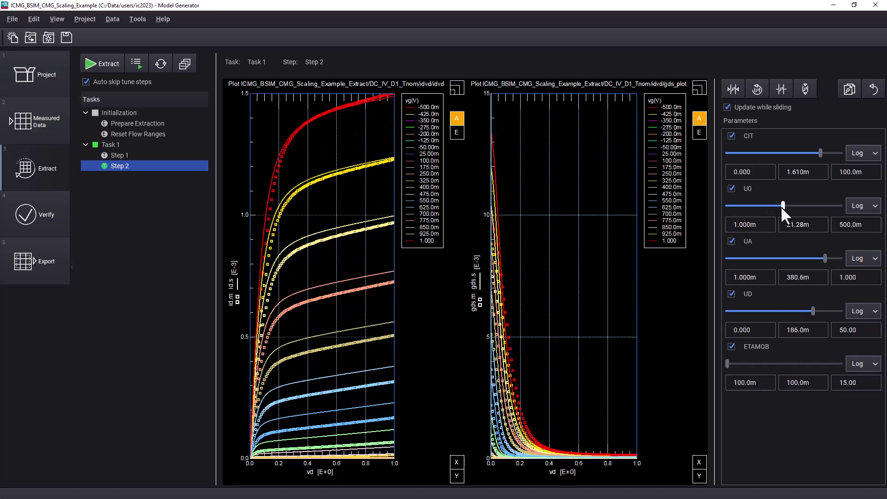
{"action": "left_click_drag", "start_coordinate": [780, 205], "coordinate": [782, 206]}
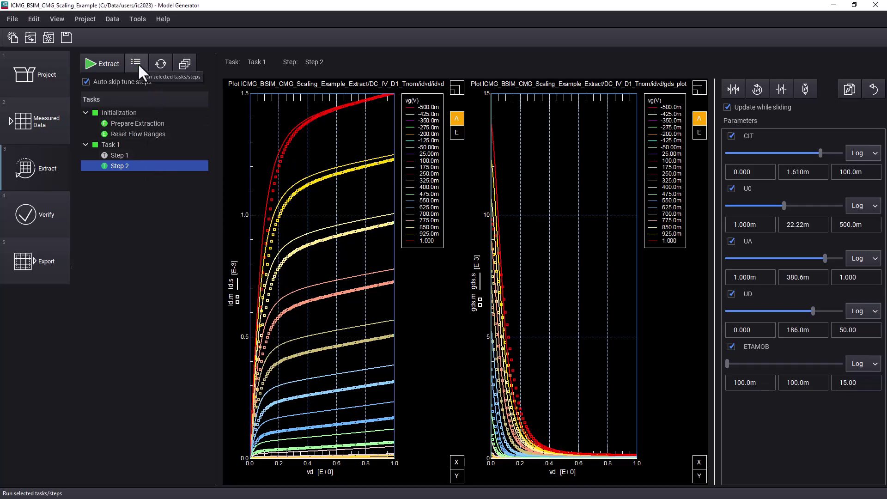
Add the Vtlin_L and Idsat_L Scaling_IV plots to Step 2's plot definitions.
{"action": "right_click", "coordinate": [136, 164]}
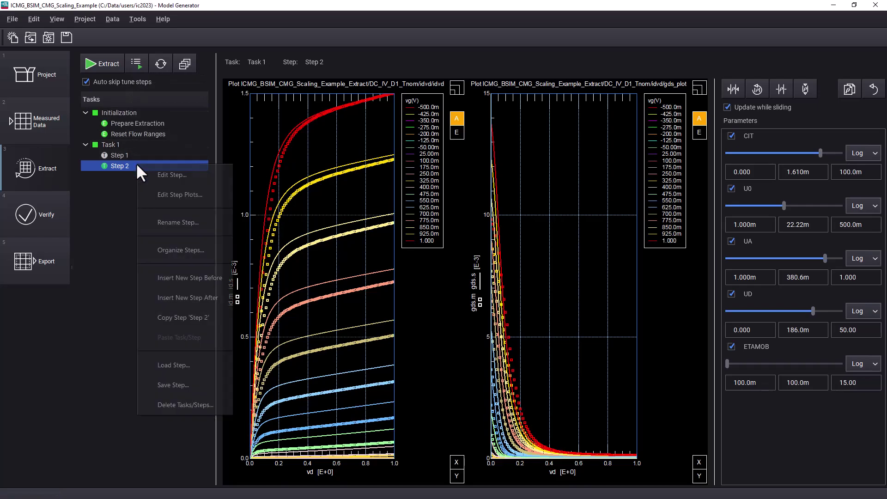
{"action": "left_click", "coordinate": [165, 190]}
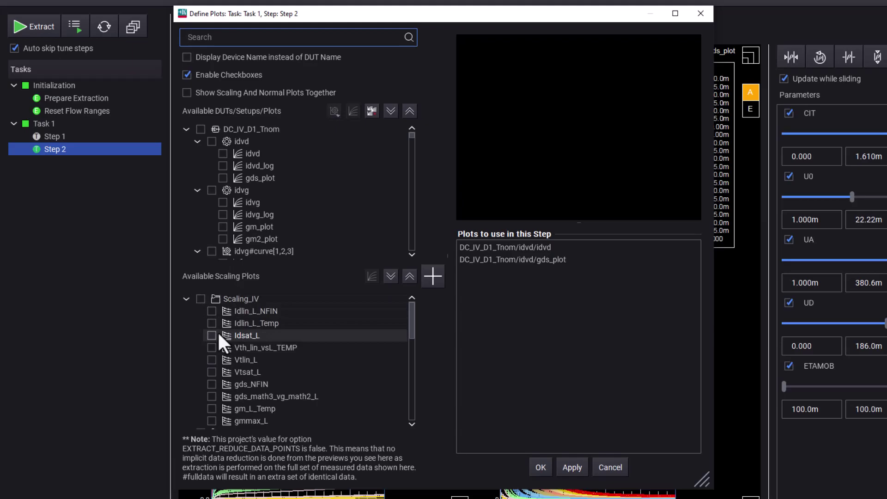
{"action": "left_click", "coordinate": [212, 360]}
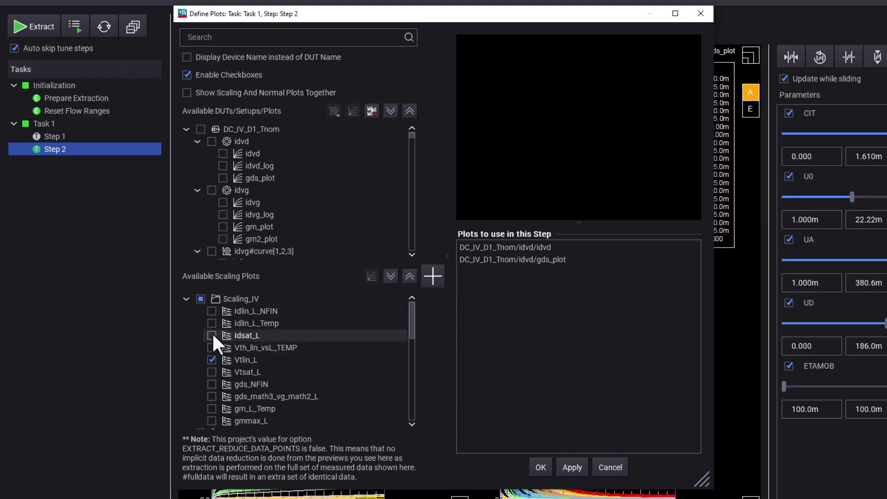
{"action": "left_click", "coordinate": [212, 335]}
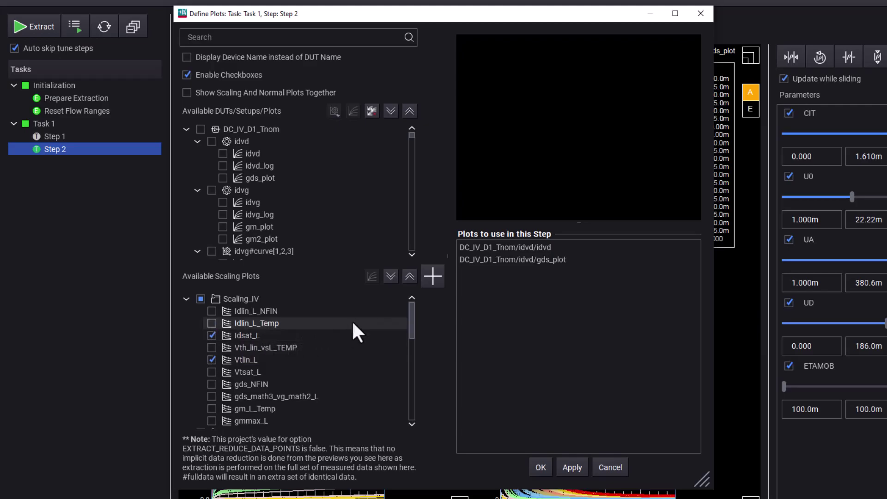
{"action": "left_click", "coordinate": [433, 277]}
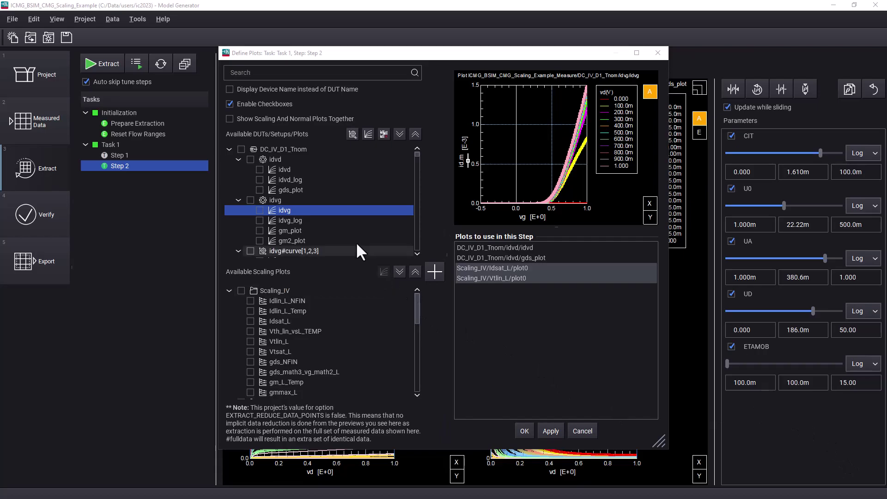
Create an idvg subset plot containing only the vd 200m, 600m and 800m curves.
{"action": "right_click", "coordinate": [319, 211]}
{"action": "mouse_move", "coordinate": [362, 312]}
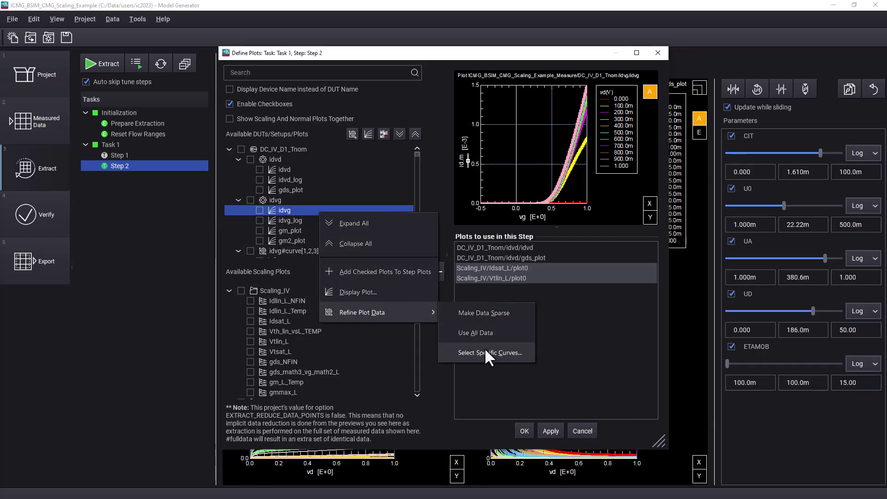
{"action": "left_click", "coordinate": [486, 352]}
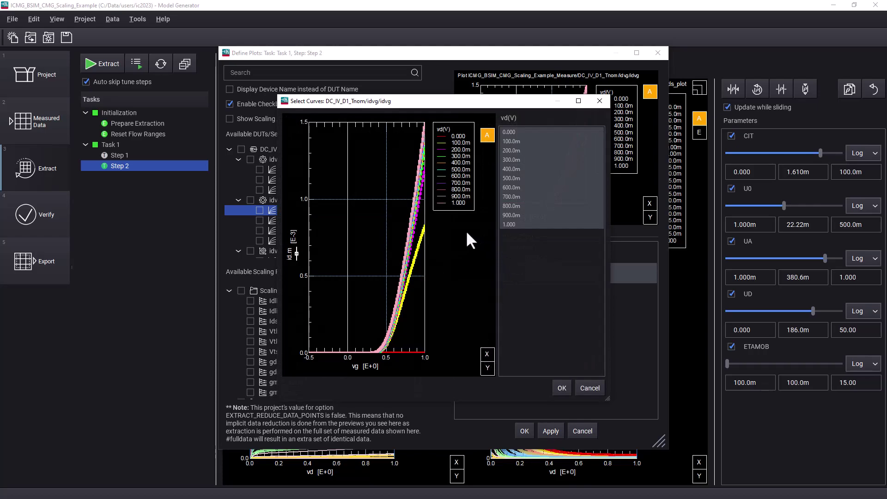
{"action": "left_click", "coordinate": [508, 151]}
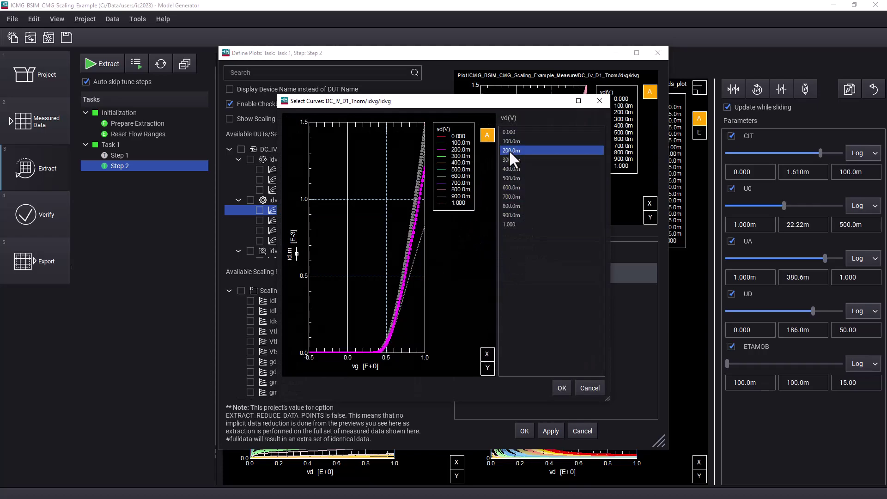
{"action": "left_click", "coordinate": [509, 175], "text": "ctrl"}
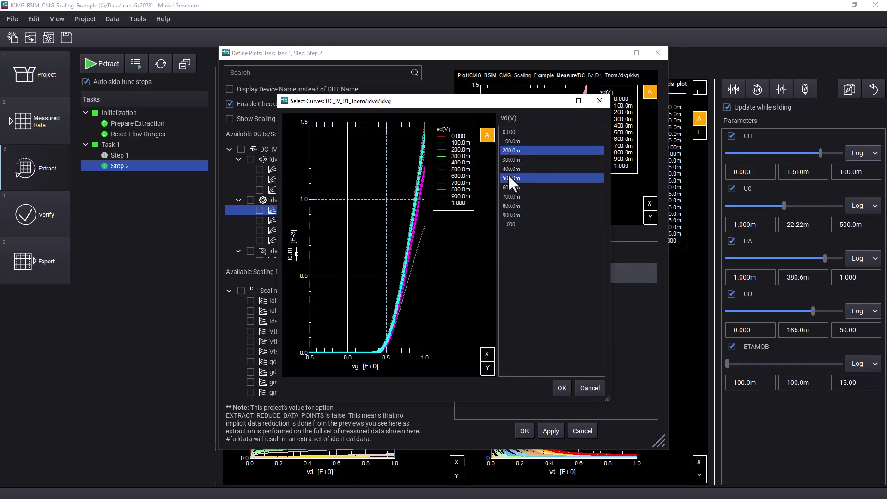
{"action": "left_click", "coordinate": [511, 216], "text": "ctrl"}
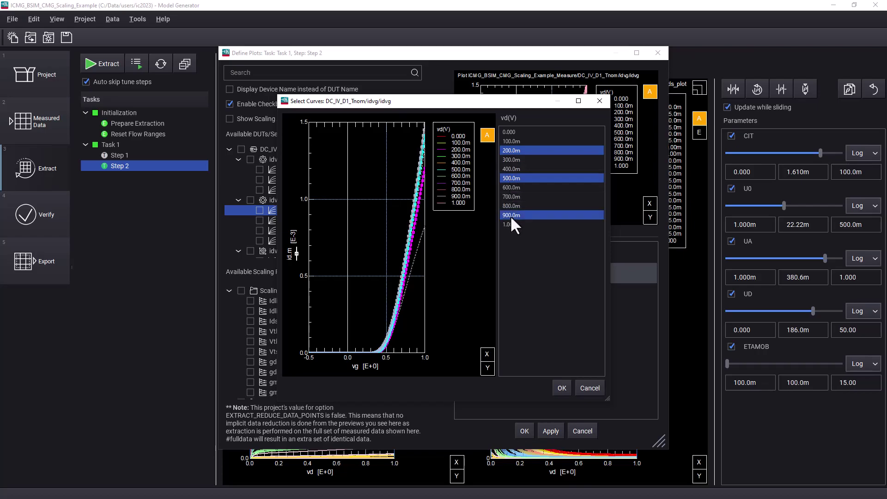
{"action": "left_click", "coordinate": [414, 207]}
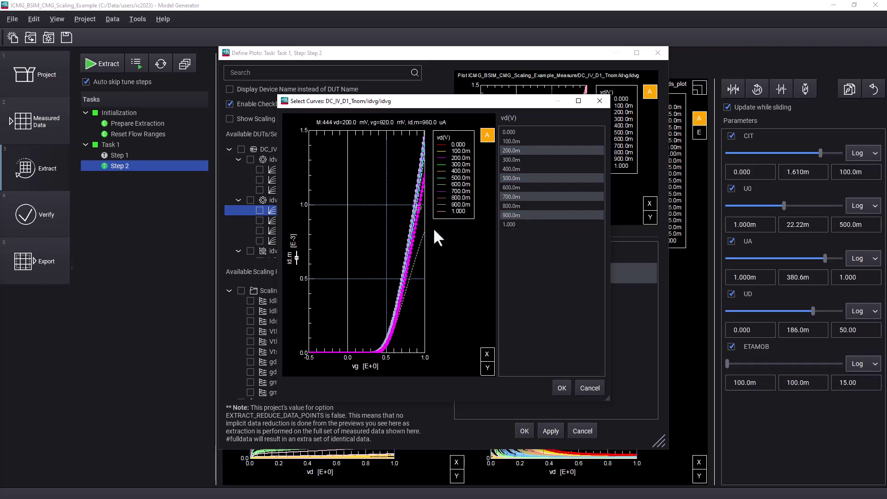
{"action": "left_click", "coordinate": [520, 151]}
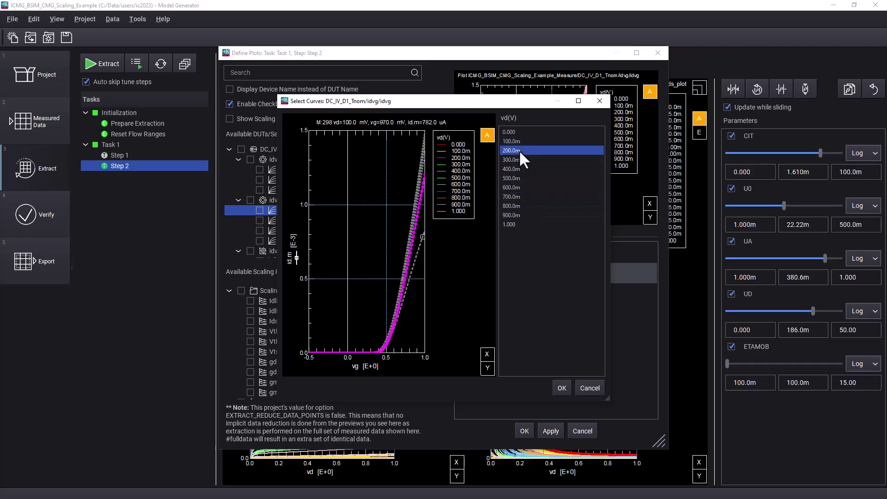
{"action": "left_click", "coordinate": [525, 186], "text": "ctrl"}
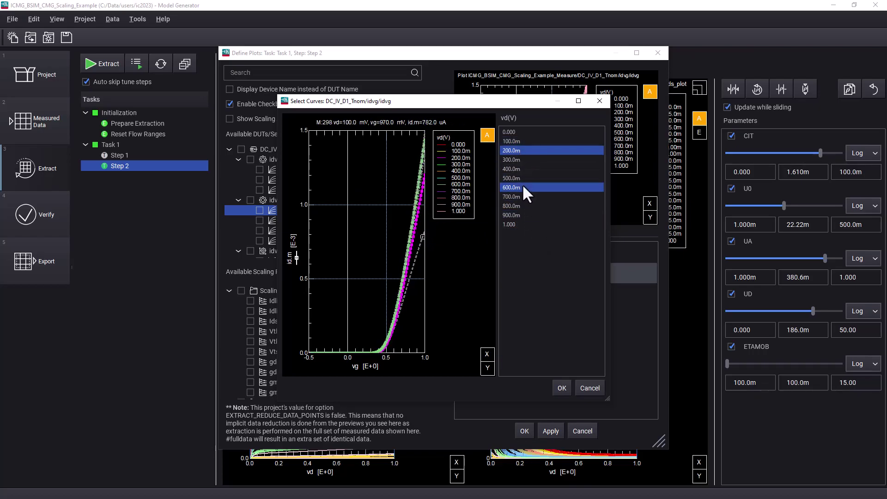
{"action": "left_click", "coordinate": [522, 205], "text": "ctrl"}
{"action": "left_click", "coordinate": [562, 388]}
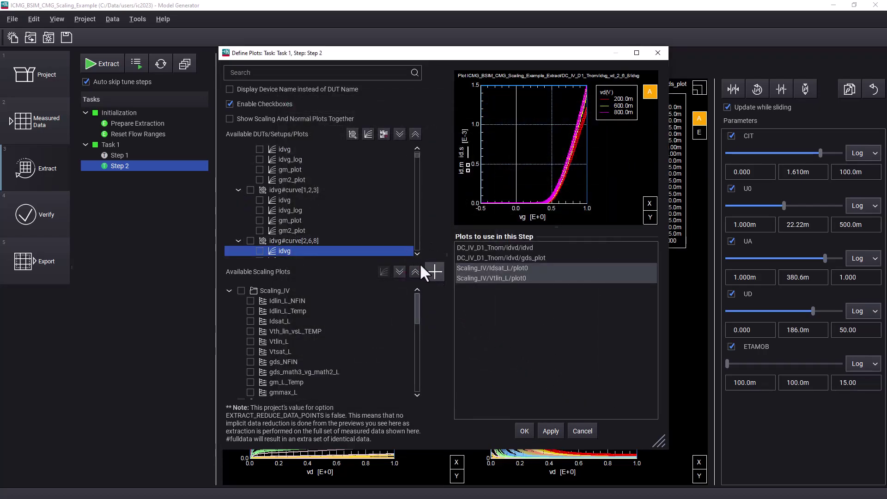
Add the new idvg subset plot to Step 2 and confirm the plot list.
{"action": "left_click", "coordinate": [260, 251]}
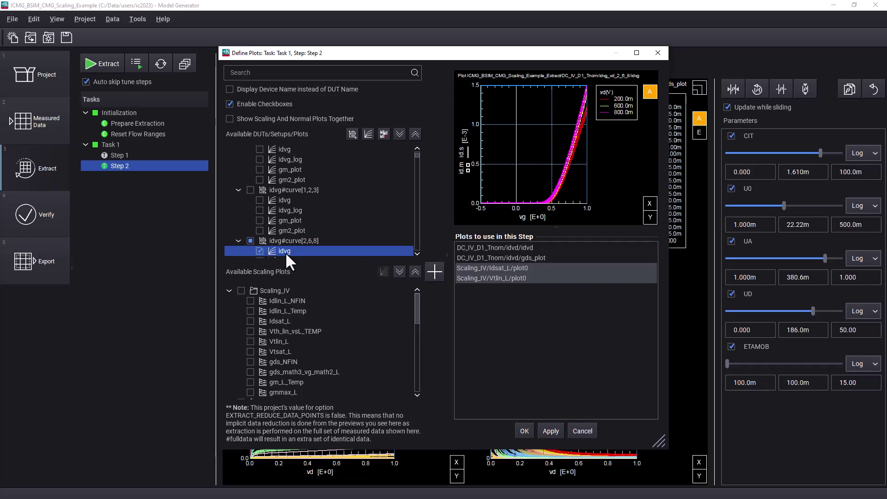
{"action": "left_click", "coordinate": [434, 272]}
{"action": "left_click", "coordinate": [522, 431]}
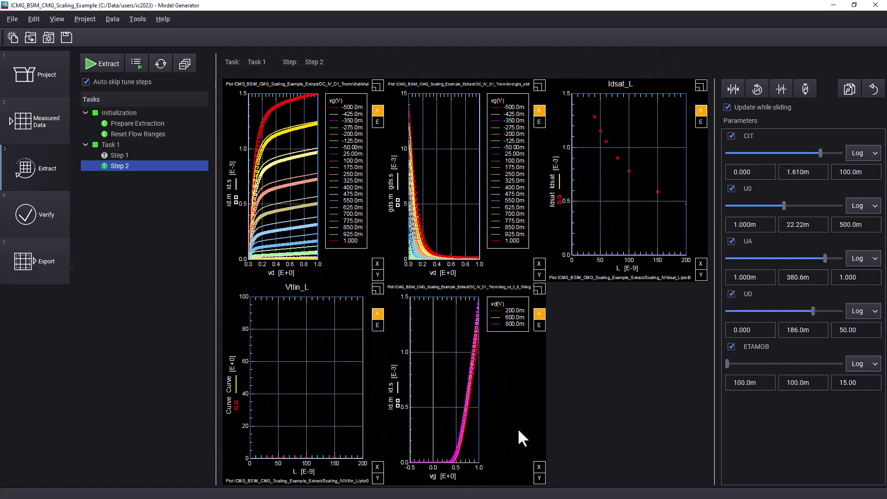
Overlay simulated curves on all Step 2 plots and drag U0 down to 11.29m.
{"action": "left_click", "coordinate": [162, 64]}
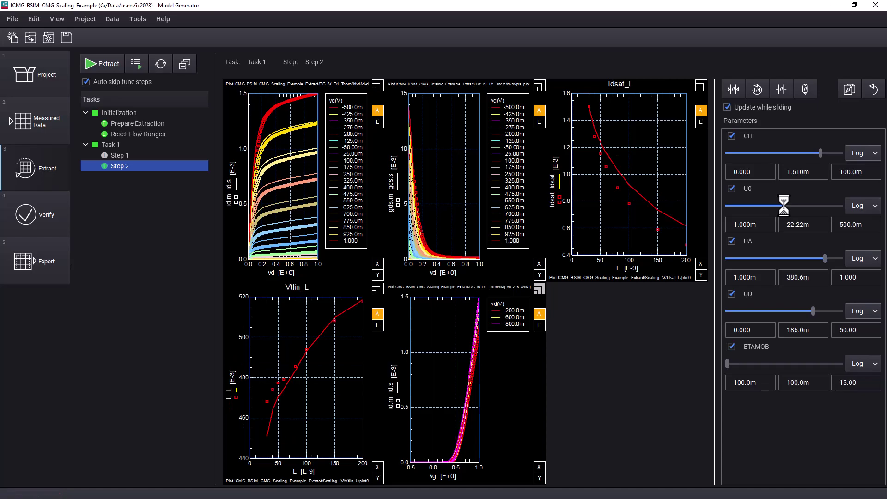
{"action": "left_click_drag", "start_coordinate": [783, 206], "coordinate": [771, 206]}
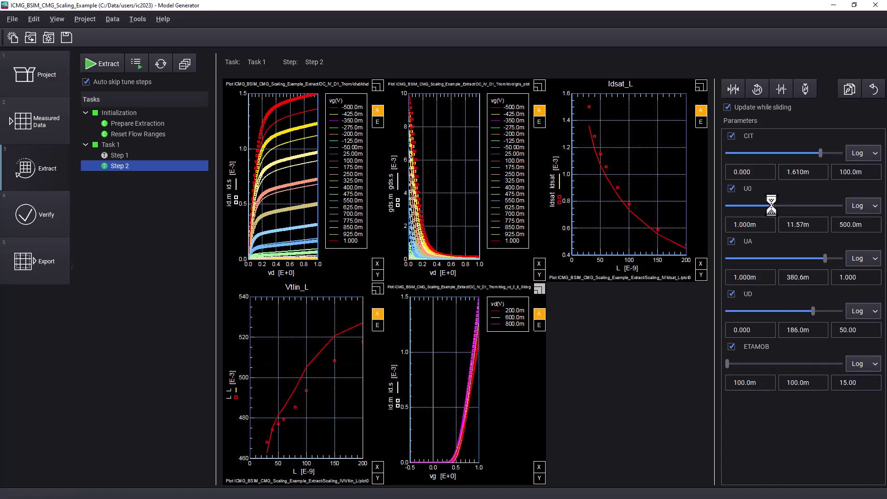
In Step 2's Edit Step dialog, search for ETA and add ETA0 to the optimized parameters.
{"action": "right_click", "coordinate": [132, 167]}
{"action": "left_click", "coordinate": [159, 180]}
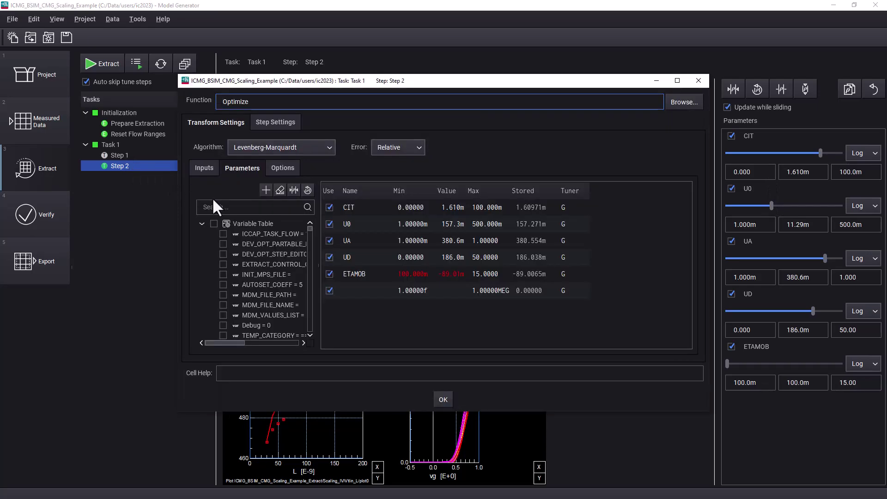
{"action": "right_click", "coordinate": [232, 220]}
{"action": "left_click", "coordinate": [259, 251]}
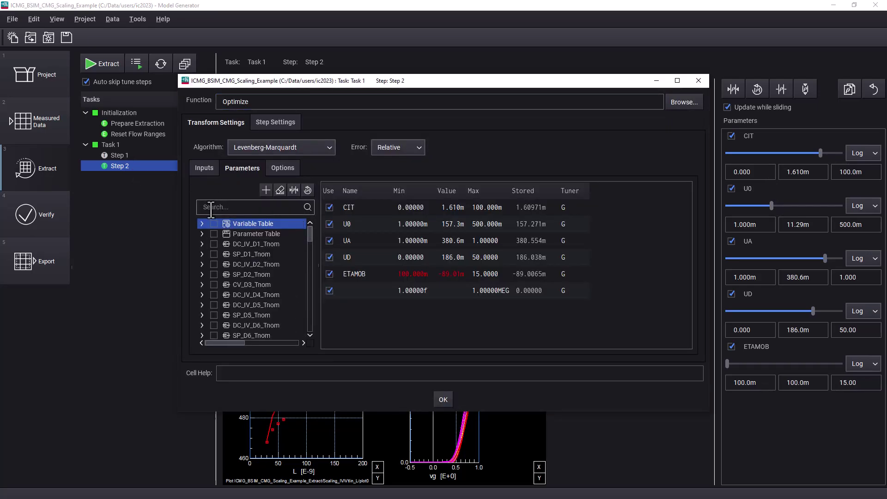
{"action": "type", "text": "ETA"}
{"action": "left_click", "coordinate": [224, 234]}
{"action": "left_click", "coordinate": [265, 191]}
{"action": "left_click", "coordinate": [444, 399]}
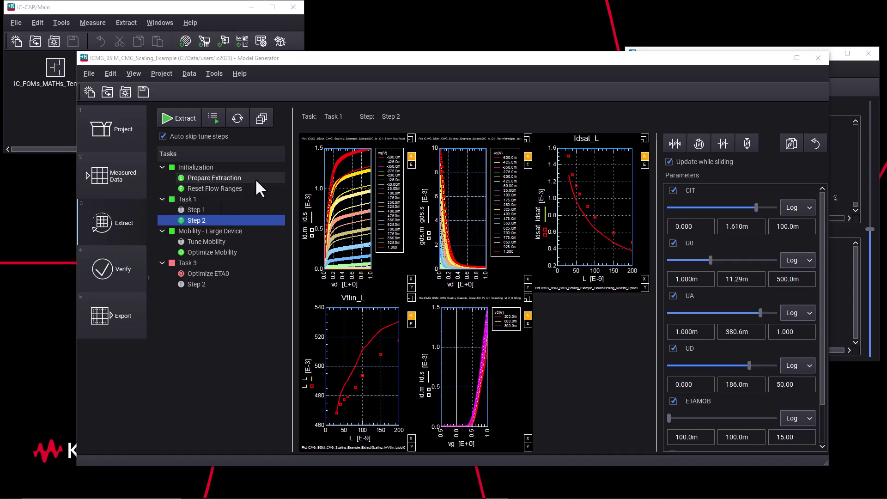
Inspect the Tune Mobility and Optimize Mobility steps, then switch to the Verify page.
{"action": "left_click", "coordinate": [230, 242]}
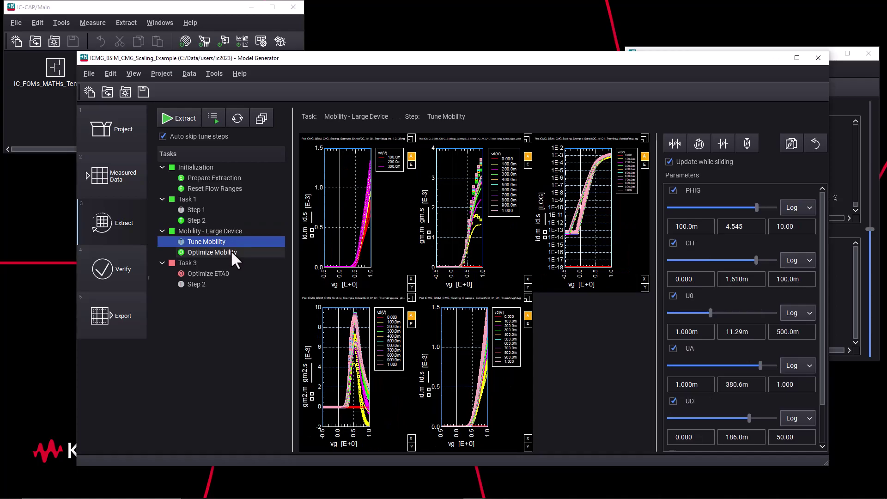
{"action": "left_click", "coordinate": [231, 252]}
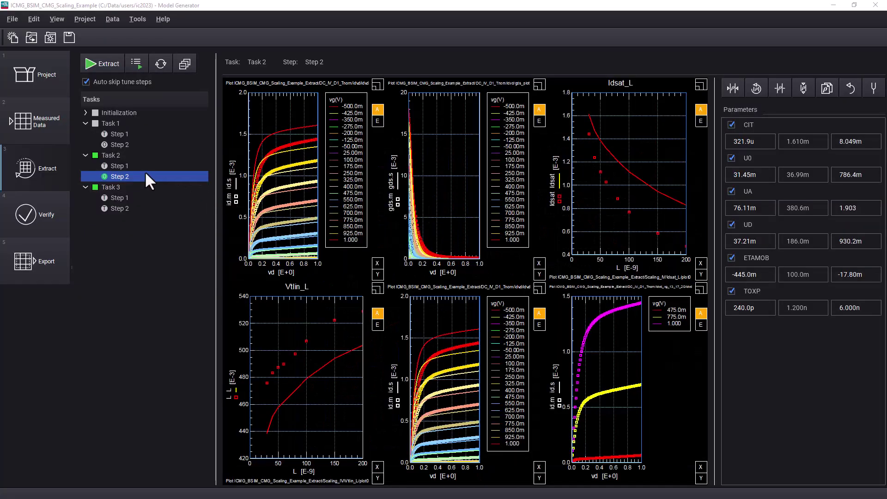
{"action": "left_click", "coordinate": [49, 207]}
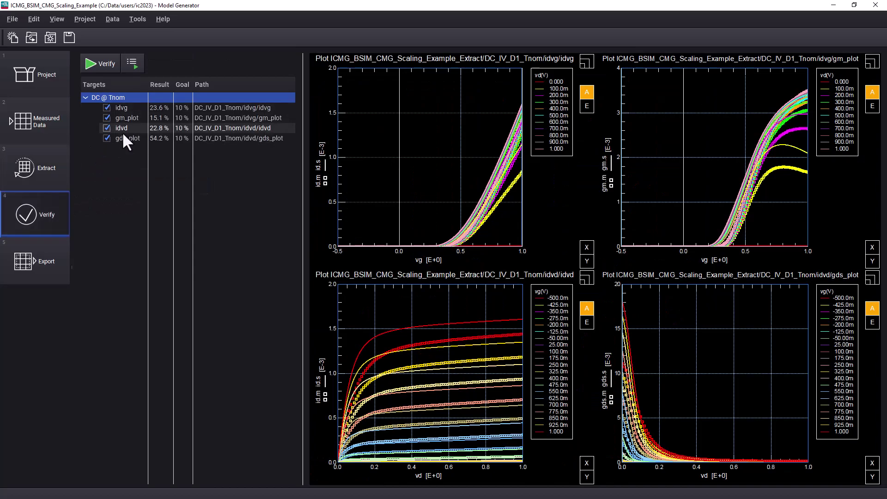
Run verification, confirm all four DC @ Tnom targets exceed the 10% error goal, then close the results.
{"action": "left_click", "coordinate": [100, 63]}
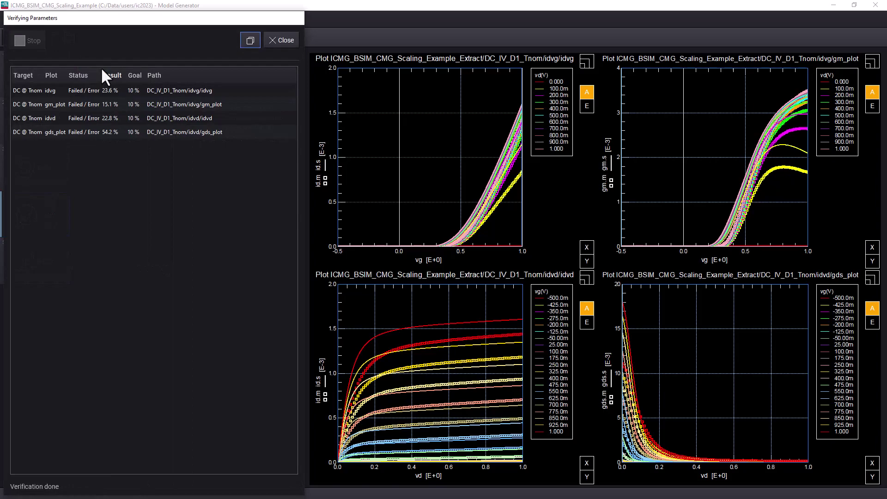
{"action": "left_click", "coordinate": [282, 43]}
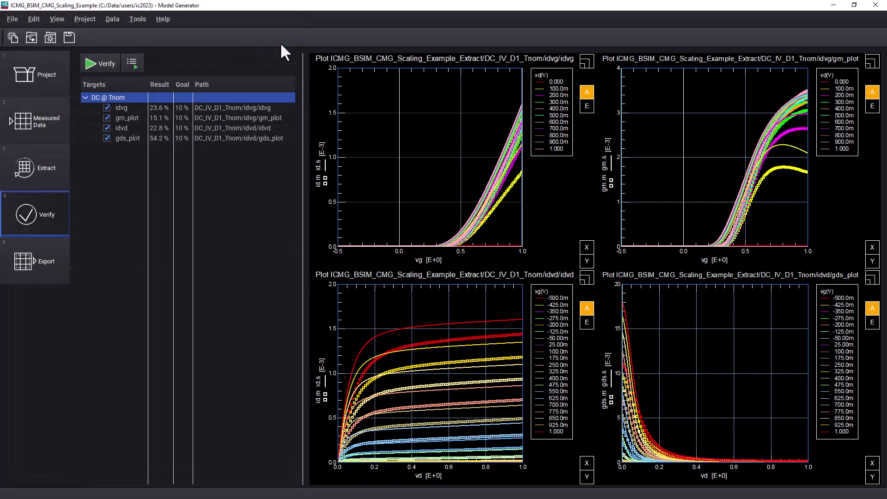